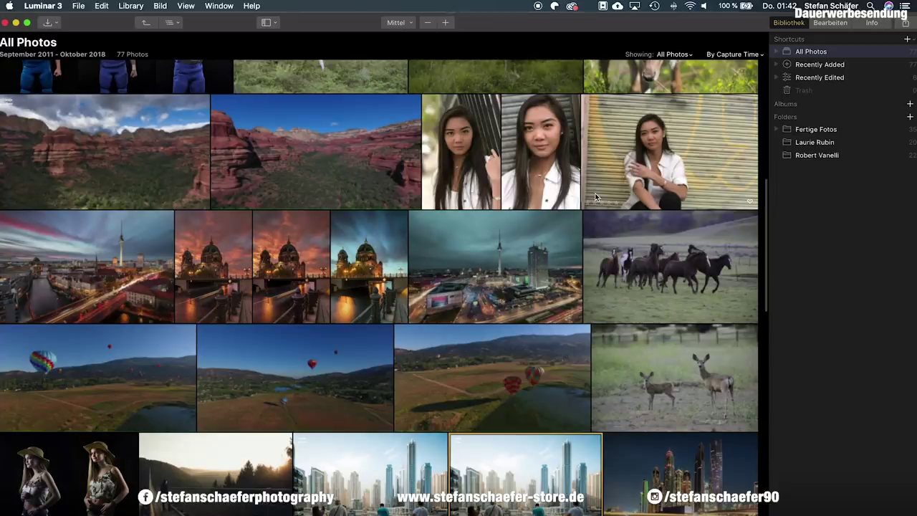
# - Scroll up and view the current photo's file and camera details
pyautogui.scroll(2, 594, 197)
pyautogui.scroll(5, 595, 197)
pyautogui.scroll(3, 595, 197)
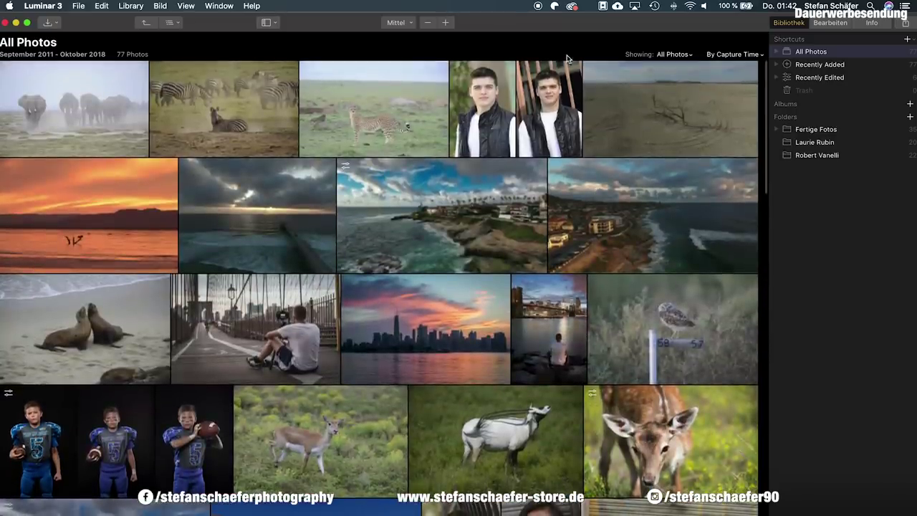
pyautogui.moveTo(550, 108)
pyautogui.click(873, 24)
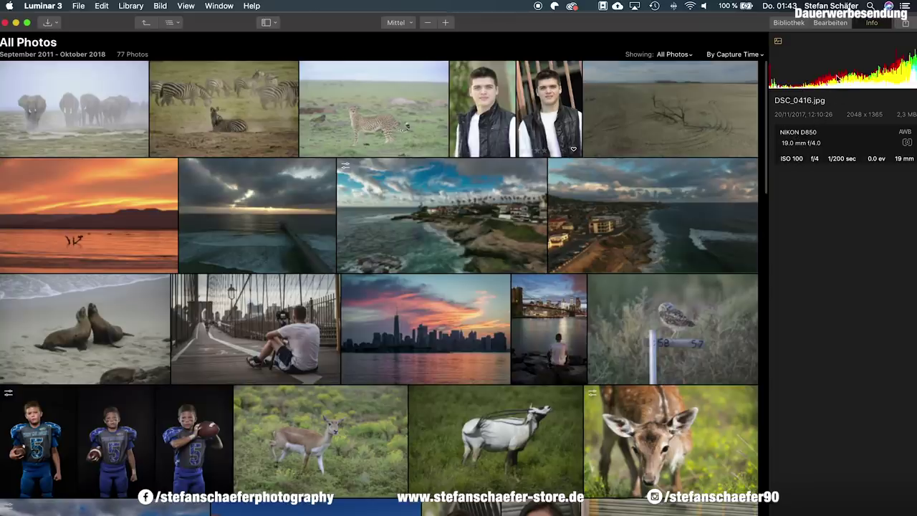
# - Go back to the library folders, open Fertige Fotos and reveal its files in Finder
pyautogui.click(795, 25)
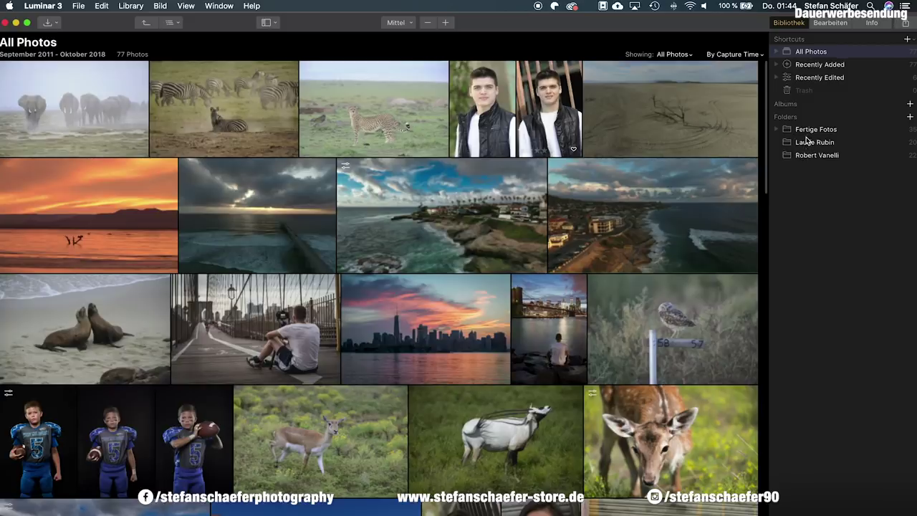
pyautogui.click(806, 132)
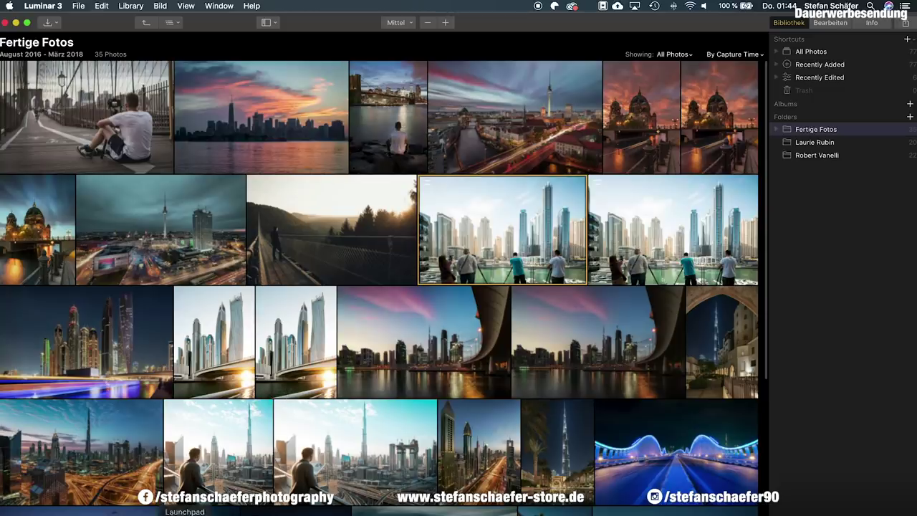
pyautogui.click(140, 513)
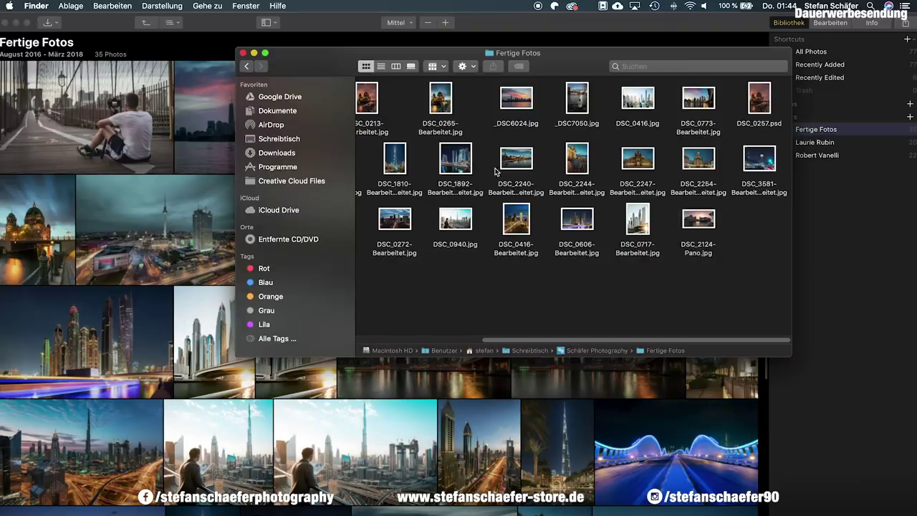
# - Trash DSC_7708.jpg from the Fertige Fotos folder in Finder, then return to Luminar
pyautogui.moveTo(453, 59); pyautogui.dragTo(401, 215)
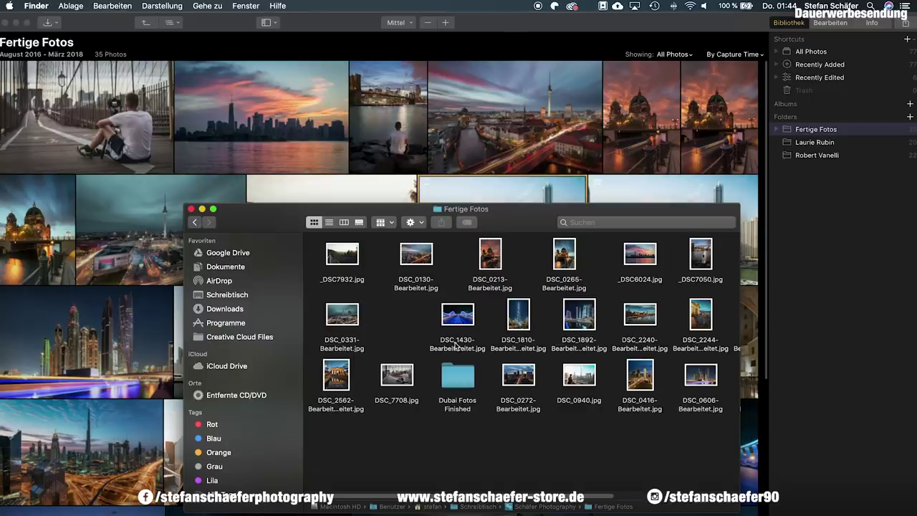
pyautogui.moveTo(390, 380); pyautogui.dragTo(695, 506)
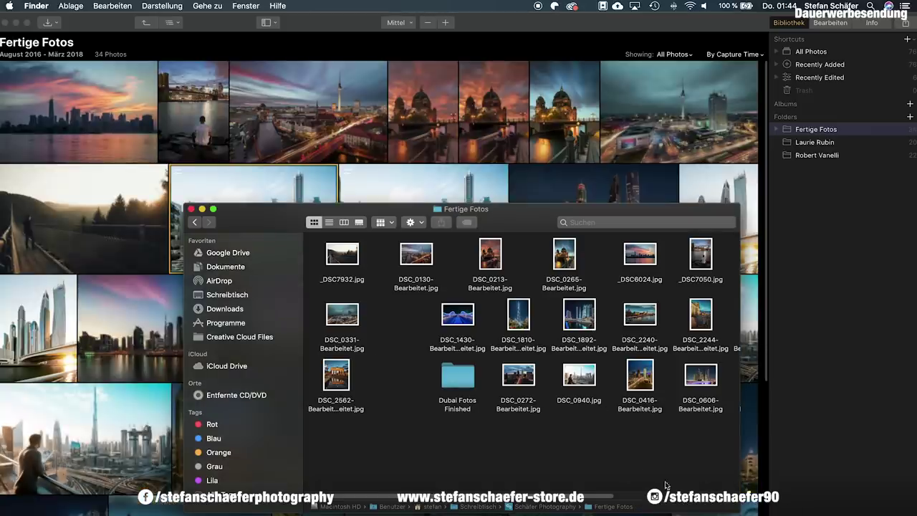
pyautogui.click(315, 30)
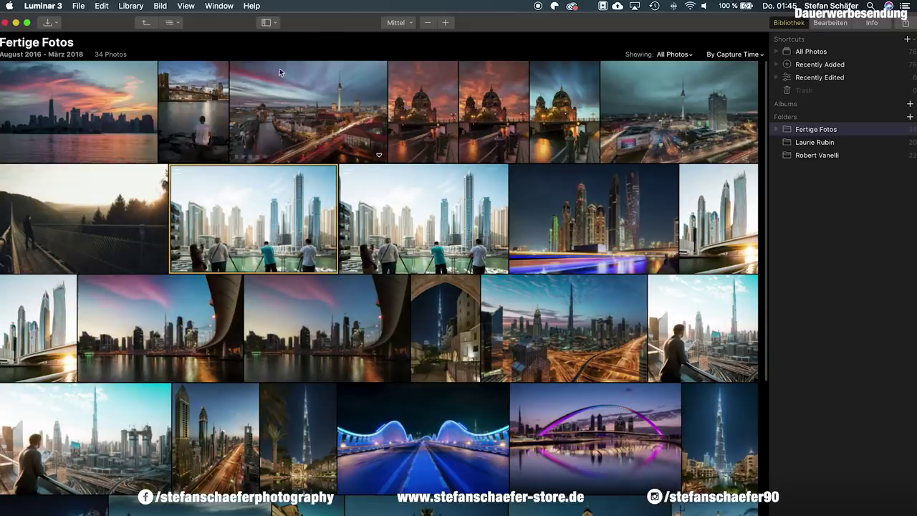
# - Add the Richard Harrington folder from Schreibtisch > Luminar to the library's Folders
pyautogui.moveTo(910, 117)
pyautogui.click(911, 119)
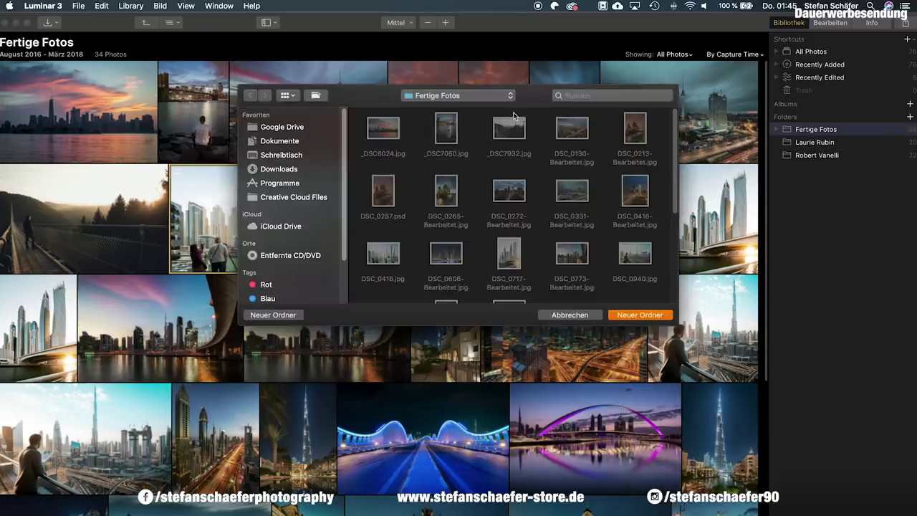
pyautogui.click(287, 154)
pyautogui.doubleClick(642, 128)
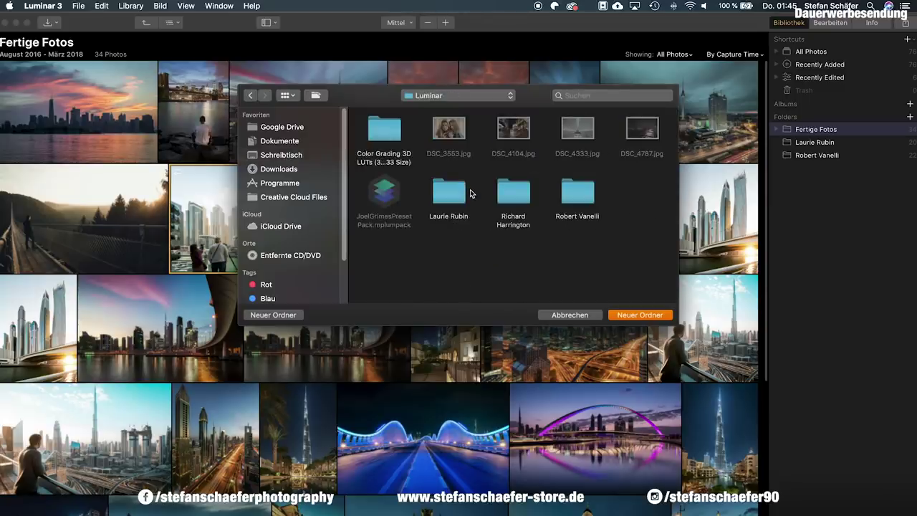
pyautogui.click(507, 204)
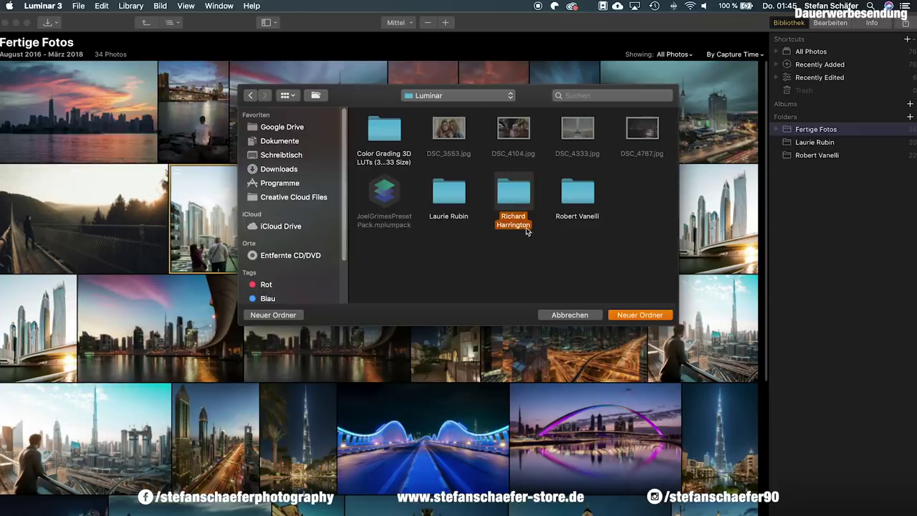
pyautogui.click(631, 315)
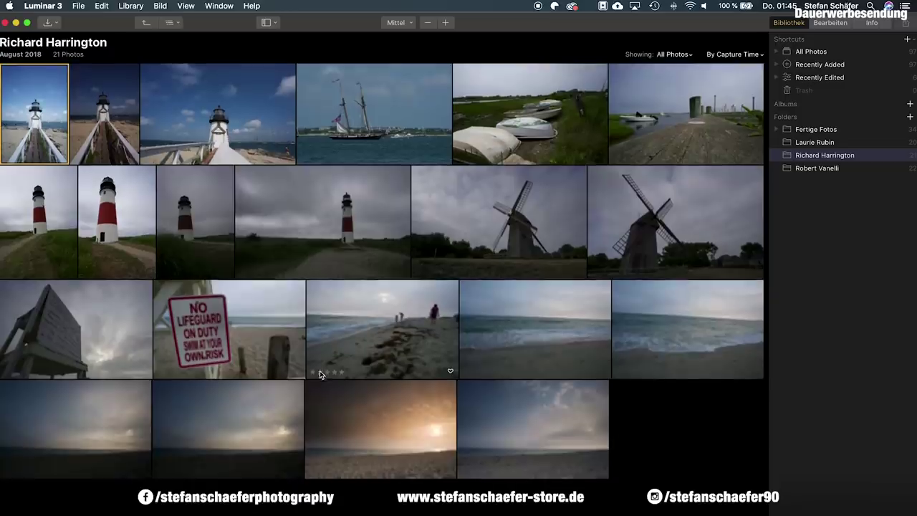
pyautogui.click(339, 116)
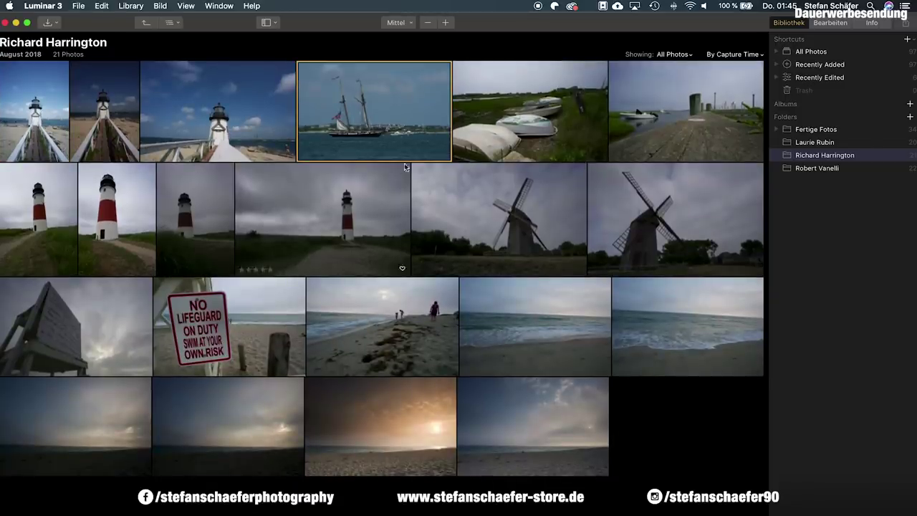
pyautogui.click(811, 54)
pyautogui.scroll(5, 655, 153)
pyautogui.scroll(10, 654, 154)
pyautogui.scroll(5, 654, 156)
pyautogui.scroll(-5, 654, 156)
pyautogui.scroll(-10, 654, 156)
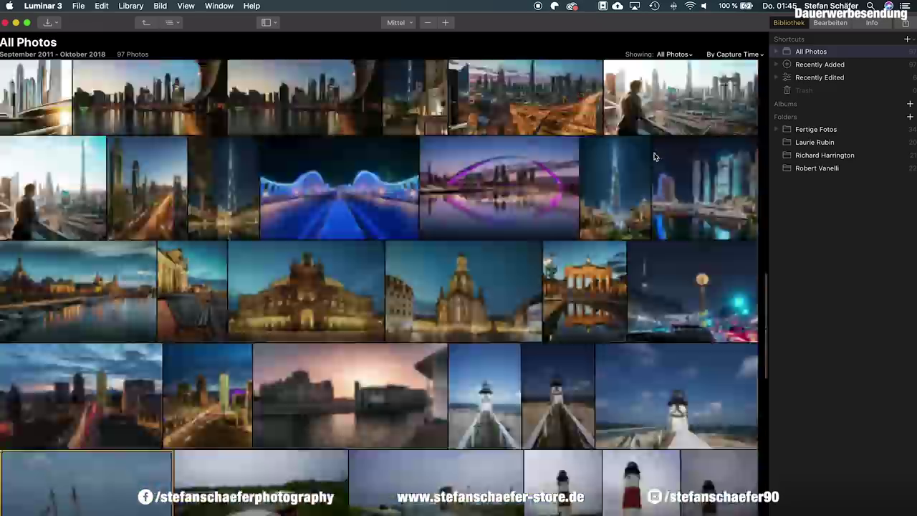
pyautogui.scroll(-10, 654, 156)
pyautogui.scroll(-2, 654, 152)
pyautogui.scroll(10, 654, 153)
pyautogui.scroll(5, 654, 152)
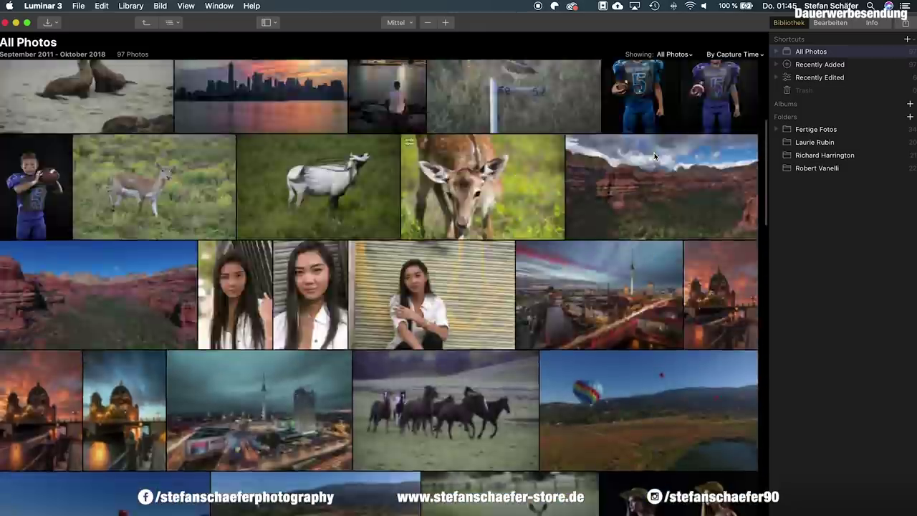
pyautogui.scroll(5, 654, 152)
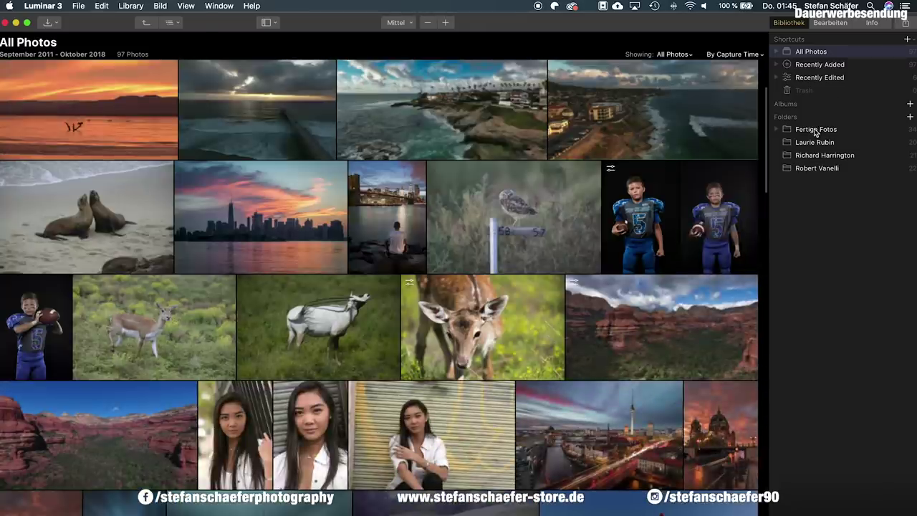
pyautogui.click(815, 130)
pyautogui.click(815, 146)
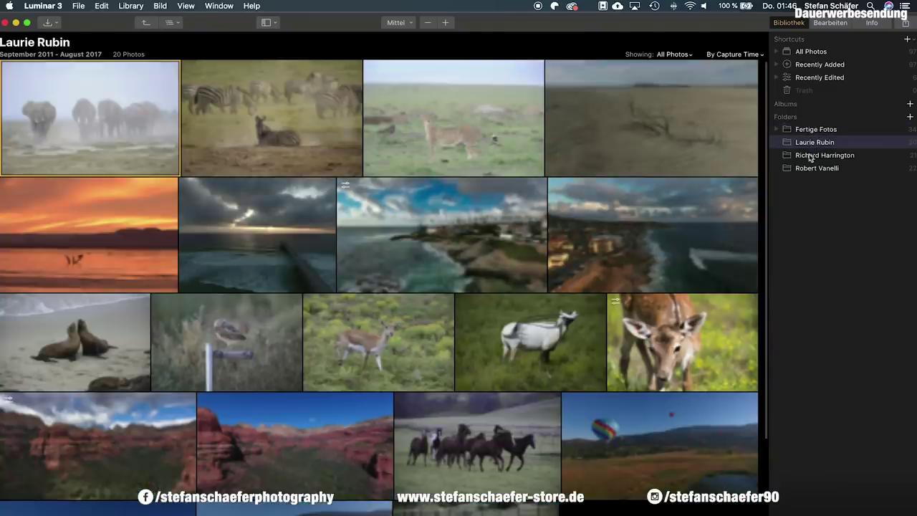
pyautogui.click(811, 156)
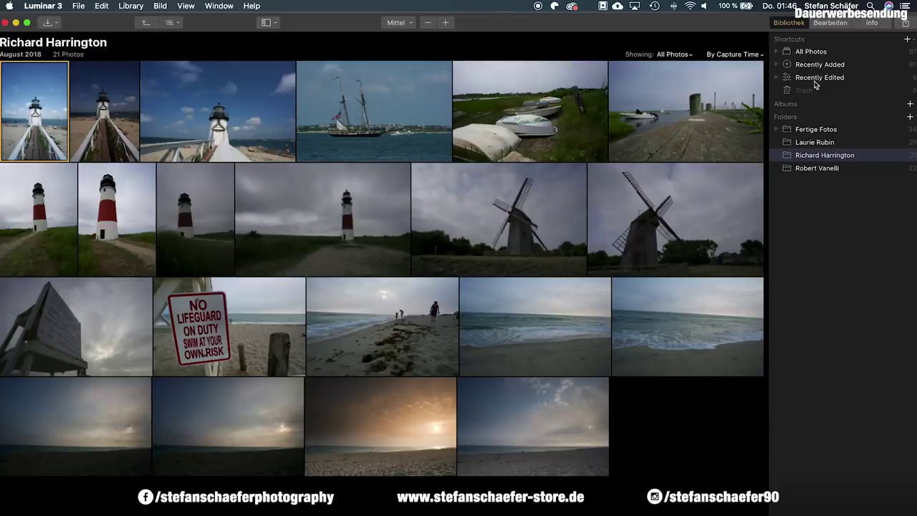
# - Browse 2018 by month (Januar, August, September, Oktober, 4. Okt.), ending on all 38 photos
pyautogui.click(777, 53)
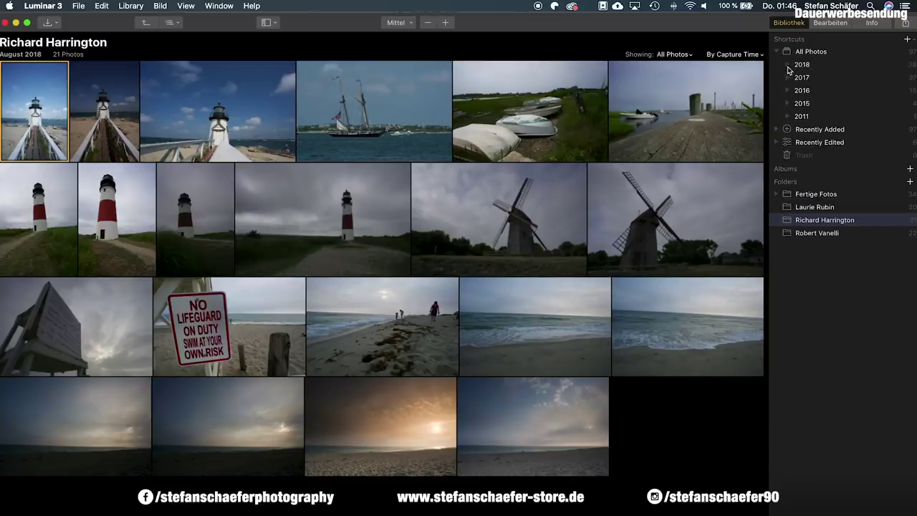
pyautogui.click(803, 67)
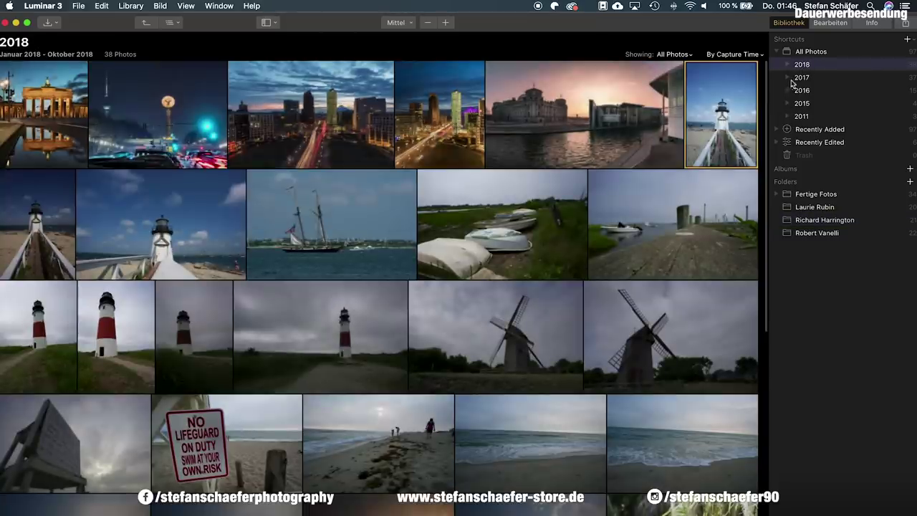
pyautogui.click(788, 65)
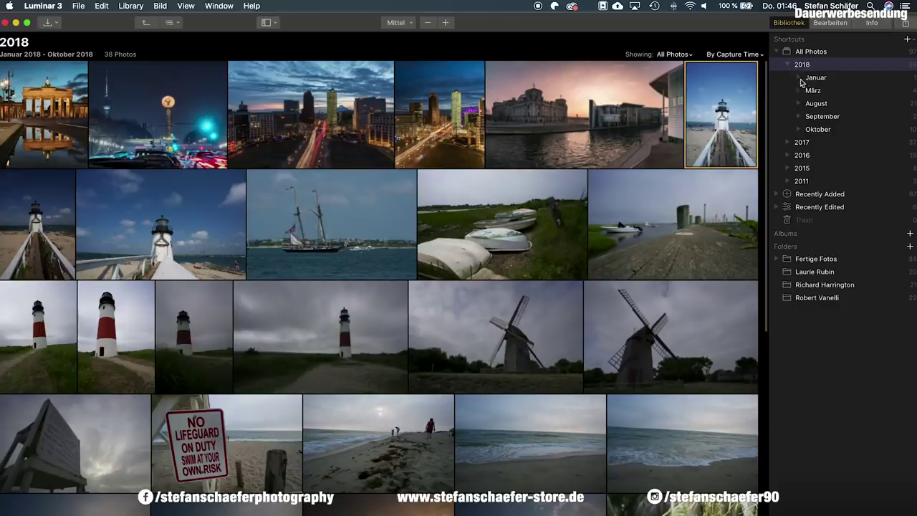
pyautogui.click(817, 81)
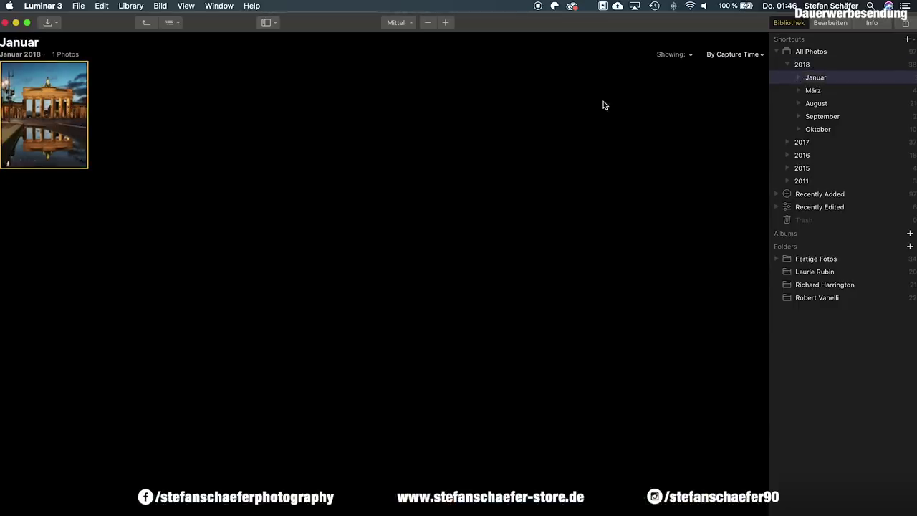
pyautogui.click(824, 105)
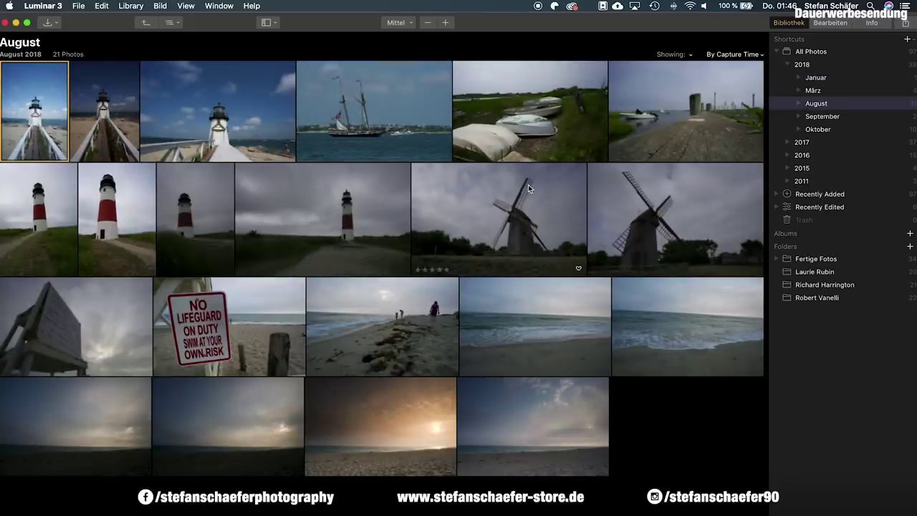
pyautogui.click(828, 118)
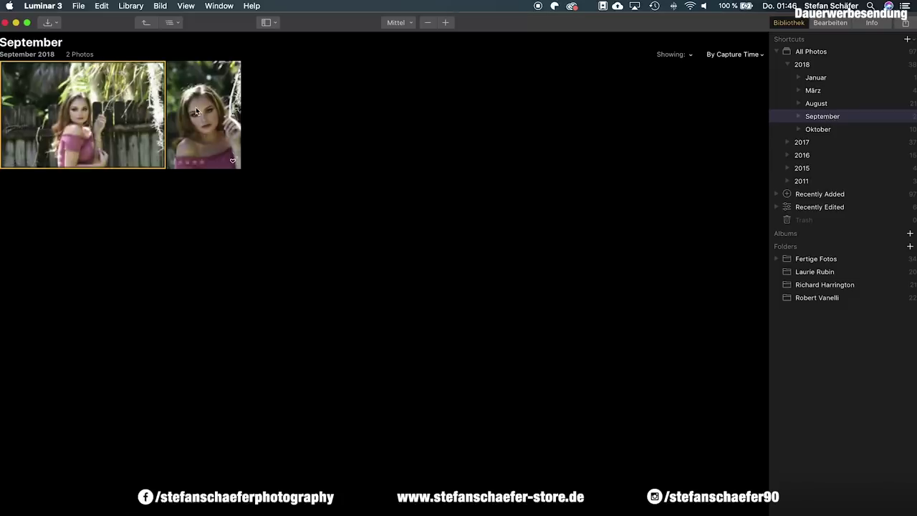
pyautogui.click(828, 131)
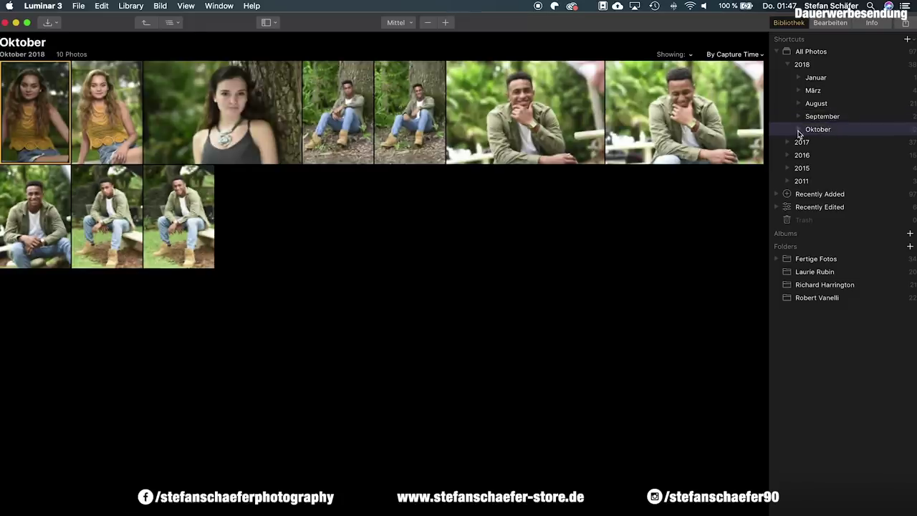
pyautogui.click(799, 131)
pyautogui.click(830, 146)
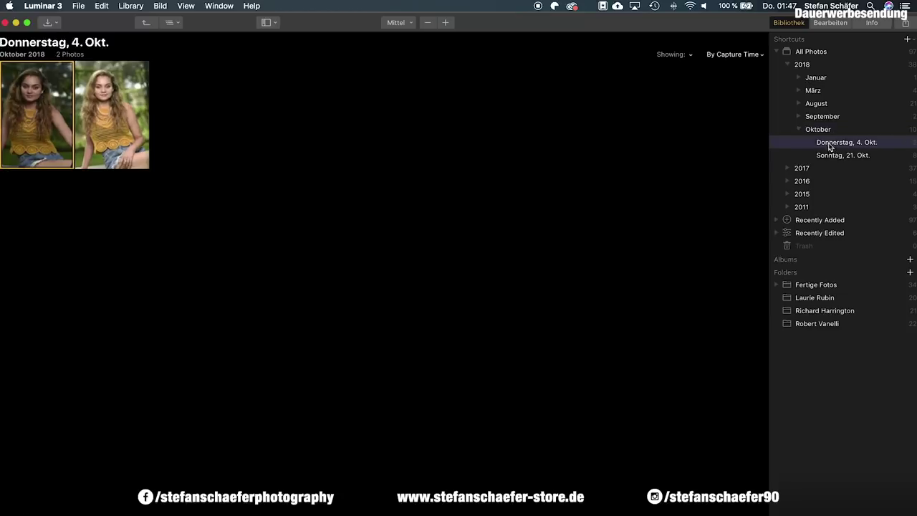
pyautogui.click(787, 64)
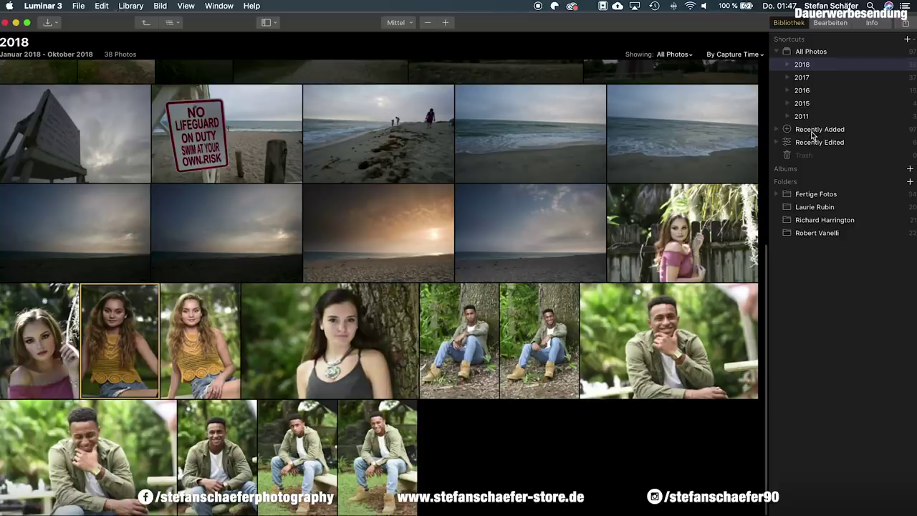
# - Scroll through the Recently Added photos, then switch to the six Recently Edited photos
pyautogui.click(813, 135)
pyautogui.scroll(5, 610, 222)
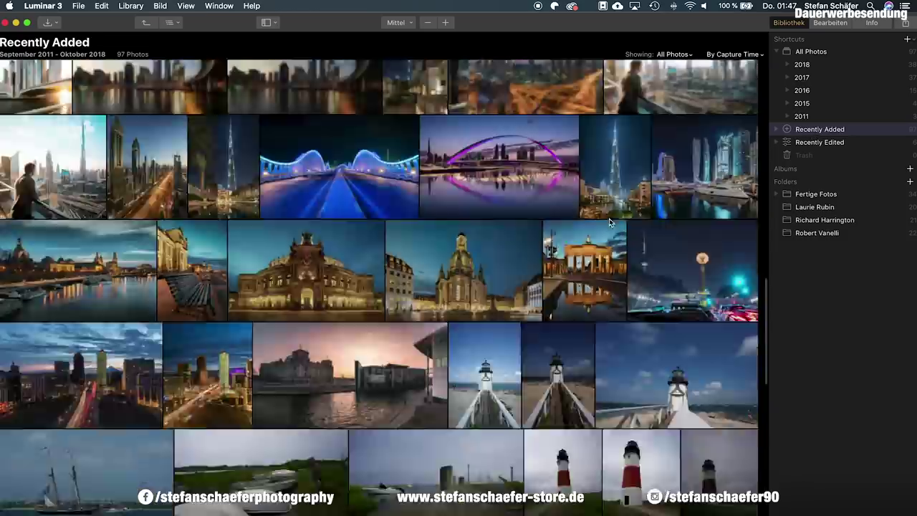
pyautogui.scroll(5, 609, 222)
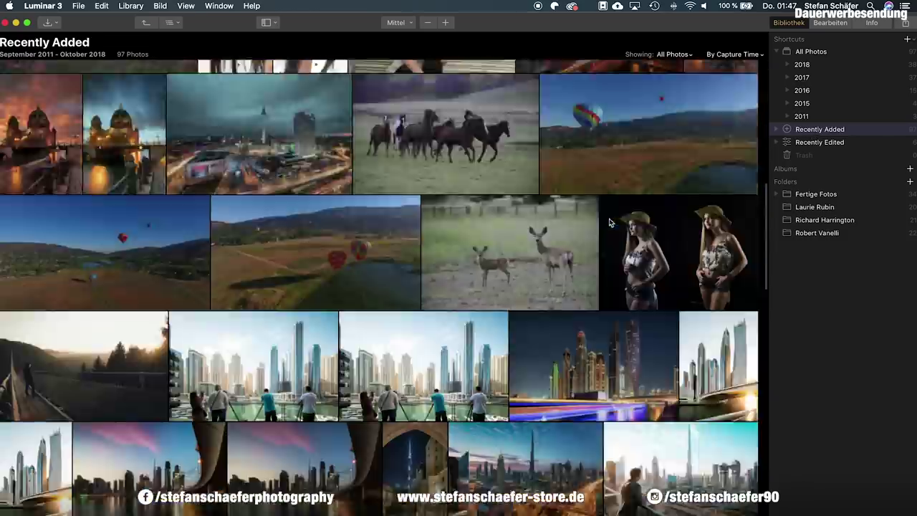
pyautogui.scroll(-10, 609, 223)
pyautogui.scroll(-3, 609, 223)
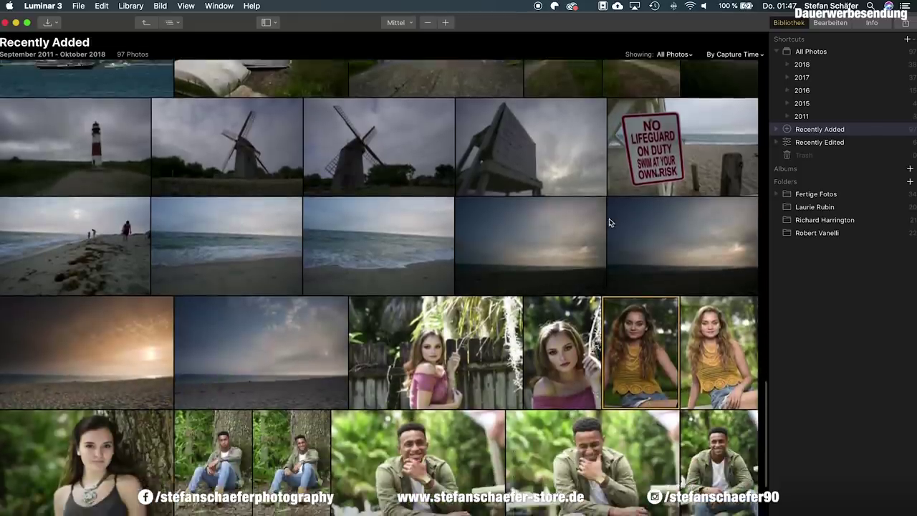
pyautogui.scroll(-3, 609, 222)
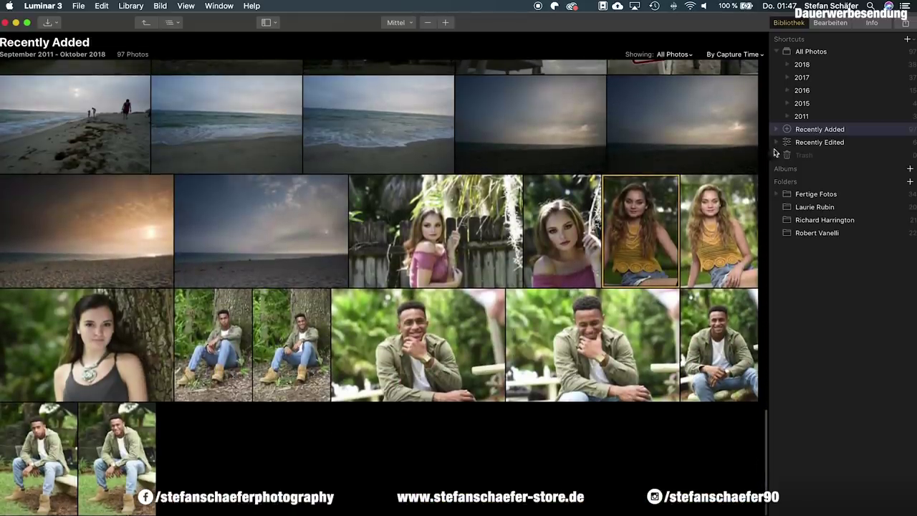
pyautogui.click(812, 147)
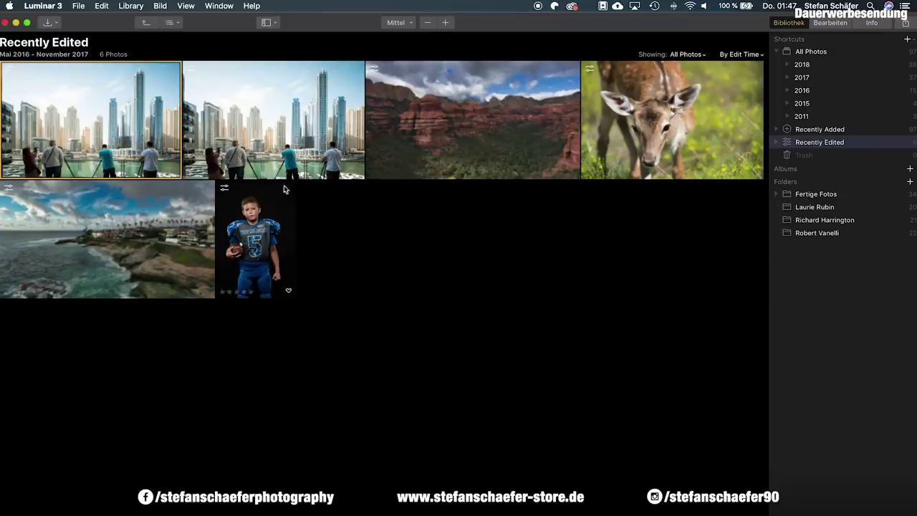
# - Check the This Week and Today edit lists, then return to All Photos' 97 images
pyautogui.moveTo(672, 120)
pyautogui.click(776, 143)
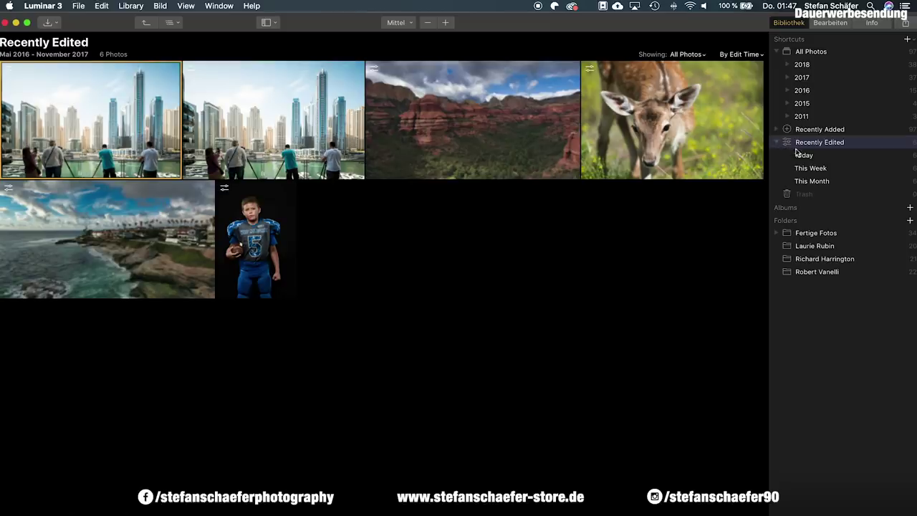
pyautogui.click(803, 172)
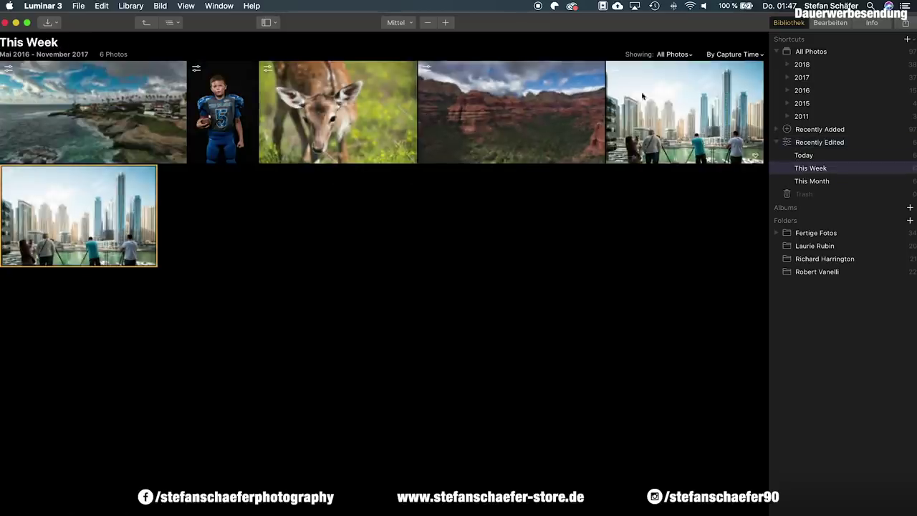
pyautogui.click(803, 158)
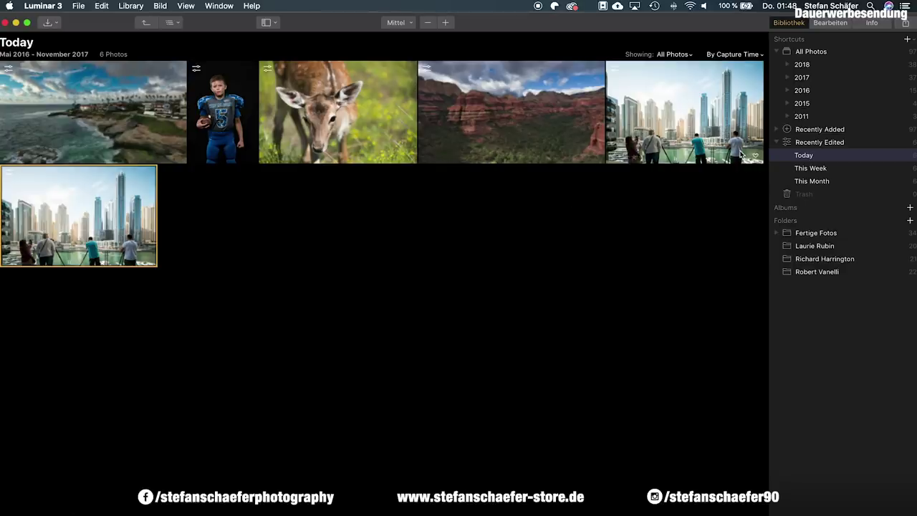
pyautogui.click(787, 142)
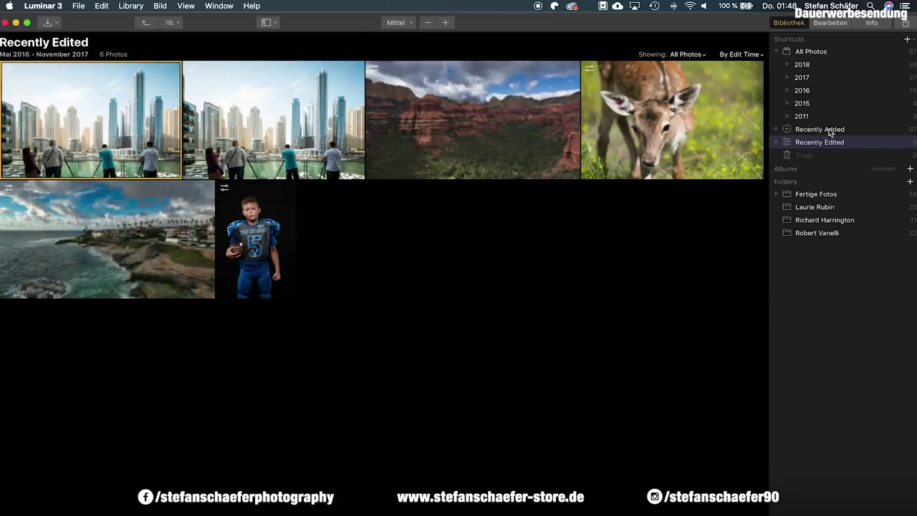
pyautogui.click(813, 51)
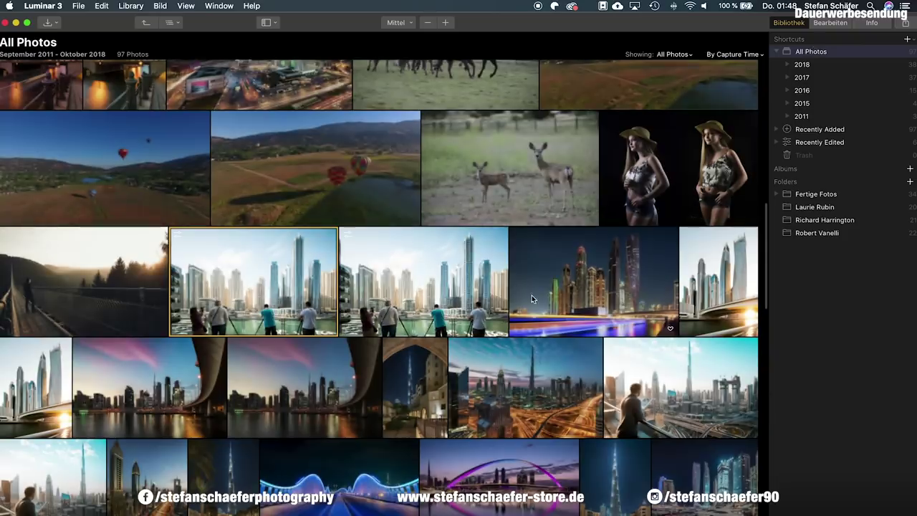
pyautogui.scroll(-3, 621, 364)
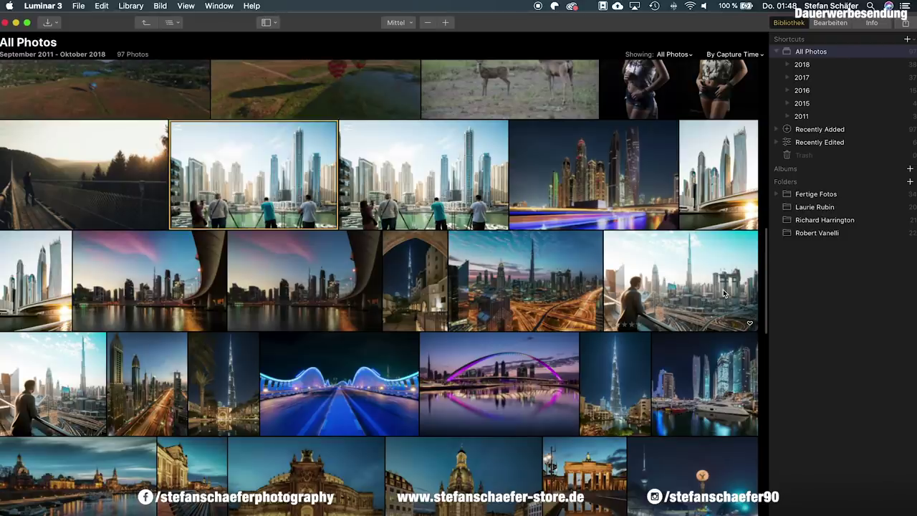
# - Create a new album from the skyline photo, name it Dubai, and return to All Photos
pyautogui.click(910, 168)
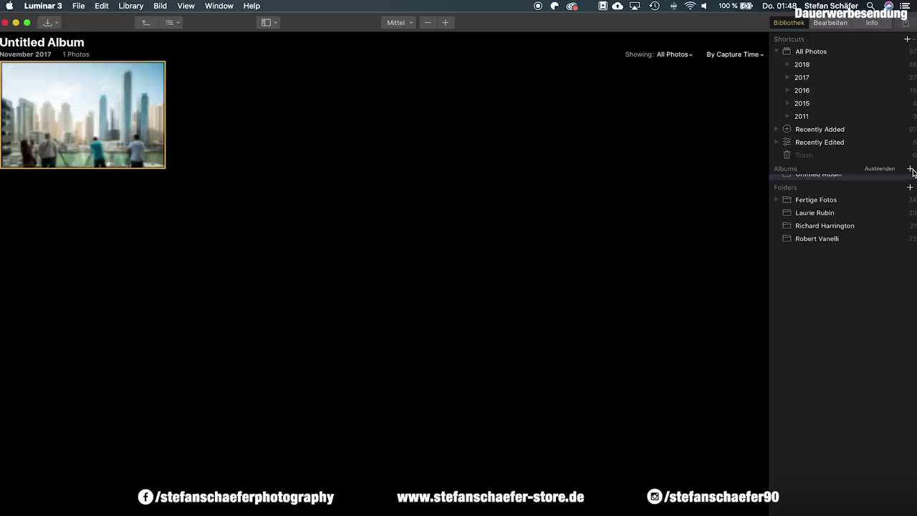
pyautogui.doubleClick(827, 184)
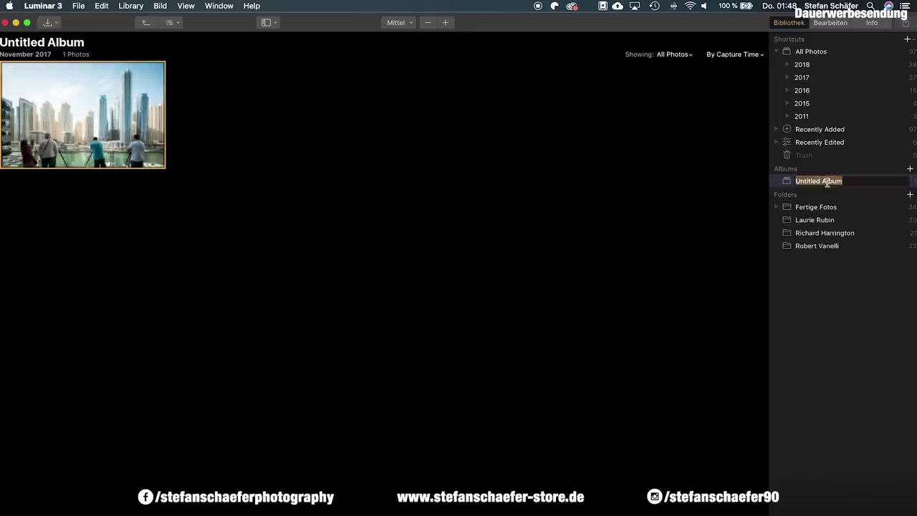
pyautogui.rightClick(828, 182)
pyautogui.click(856, 181)
pyautogui.write('Dubai')
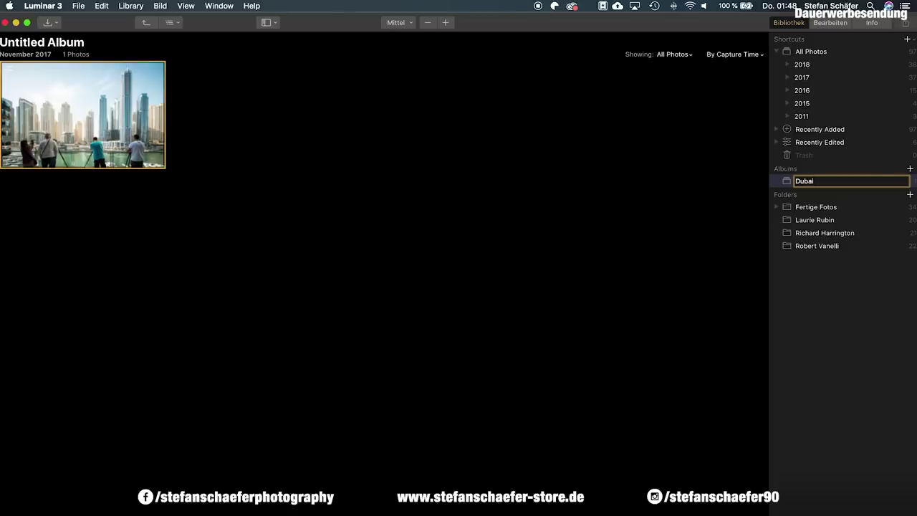
pyautogui.press('Return')
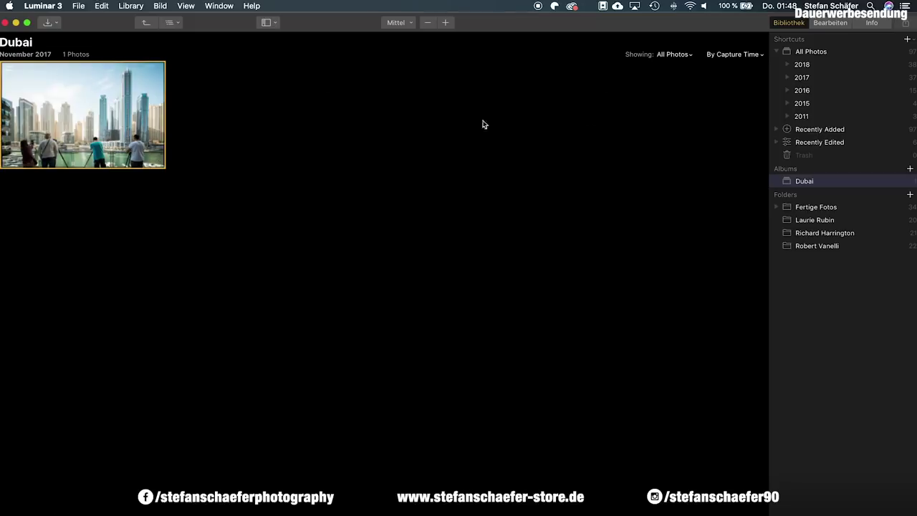
pyautogui.click(810, 52)
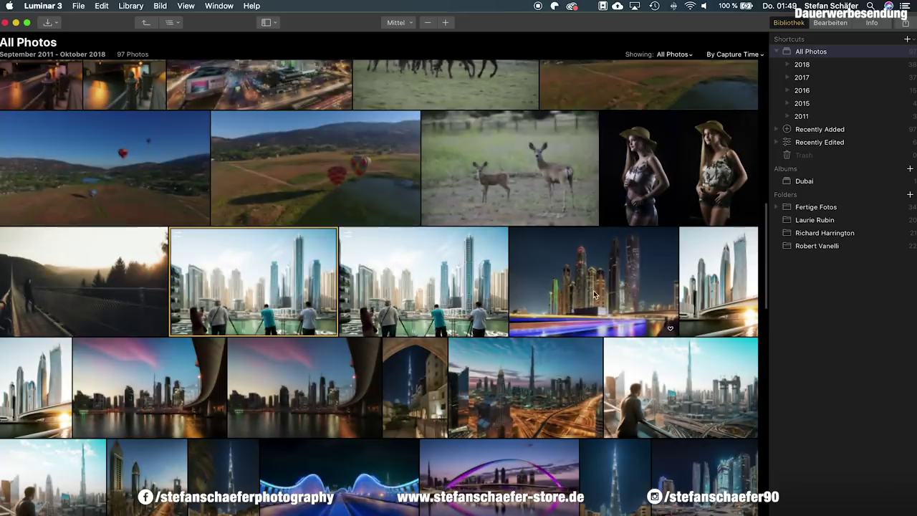
# - Drag the night skyline, another skyline and the interchange photos into the Dubai album
pyautogui.click(616, 293)
pyautogui.moveTo(612, 291); pyautogui.dragTo(802, 179)
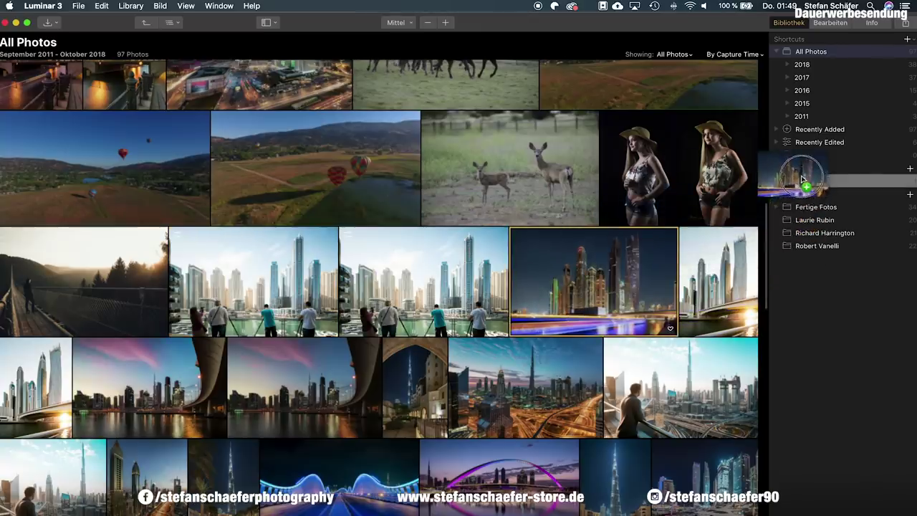
pyautogui.moveTo(717, 279)
pyautogui.mouseDown()
pyautogui.moveTo(802, 204)
pyautogui.moveTo(806, 180)
pyautogui.mouseUp()
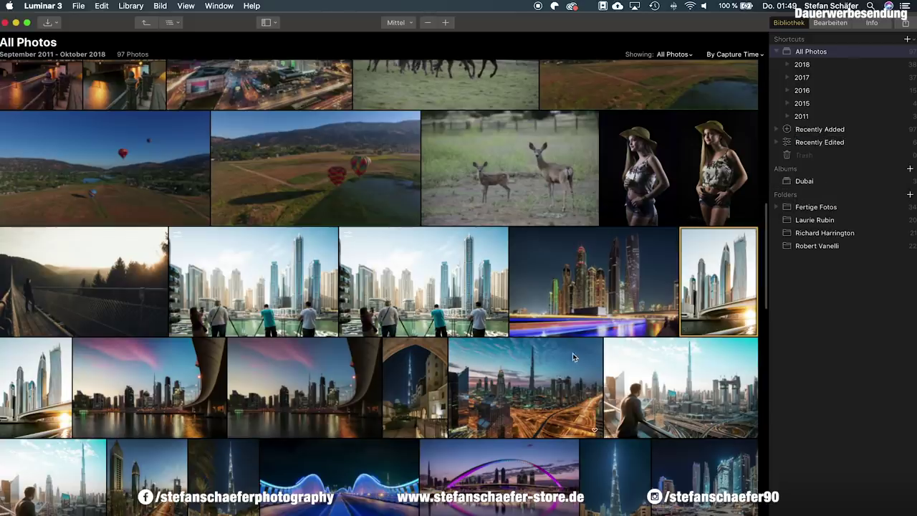
pyautogui.moveTo(502, 400); pyautogui.dragTo(800, 179)
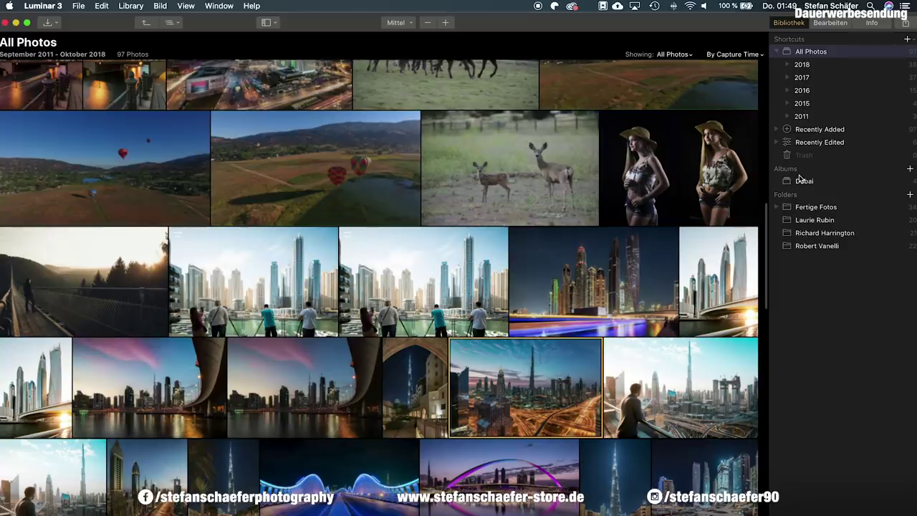
pyautogui.click(627, 321)
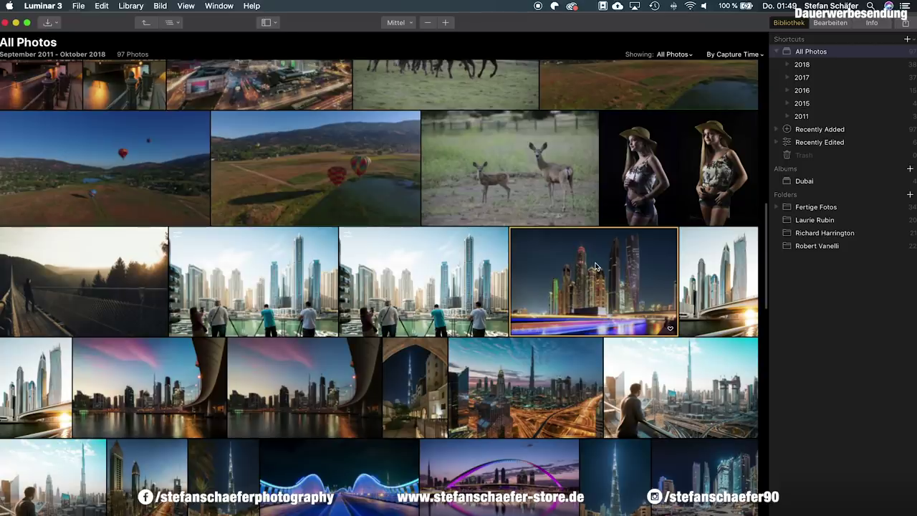
pyautogui.rightClick(595, 266)
pyautogui.moveTo(640, 267)
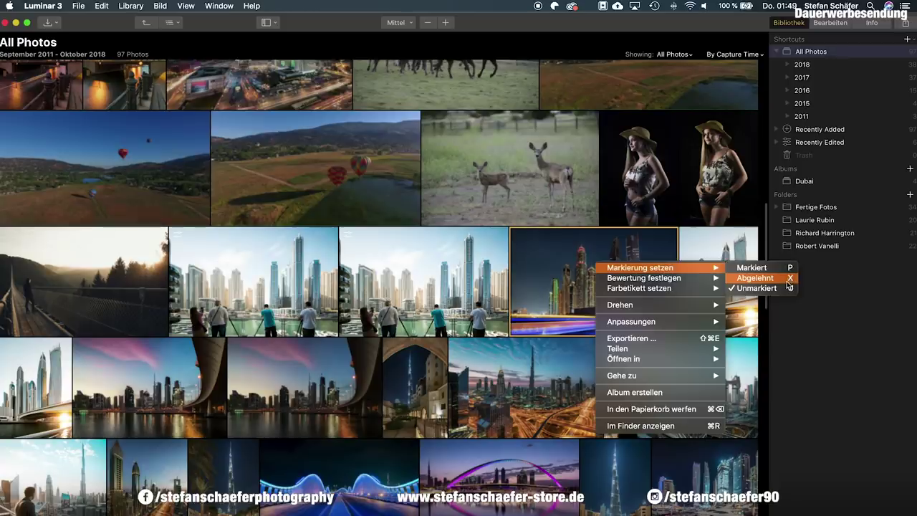
pyautogui.click(544, 285)
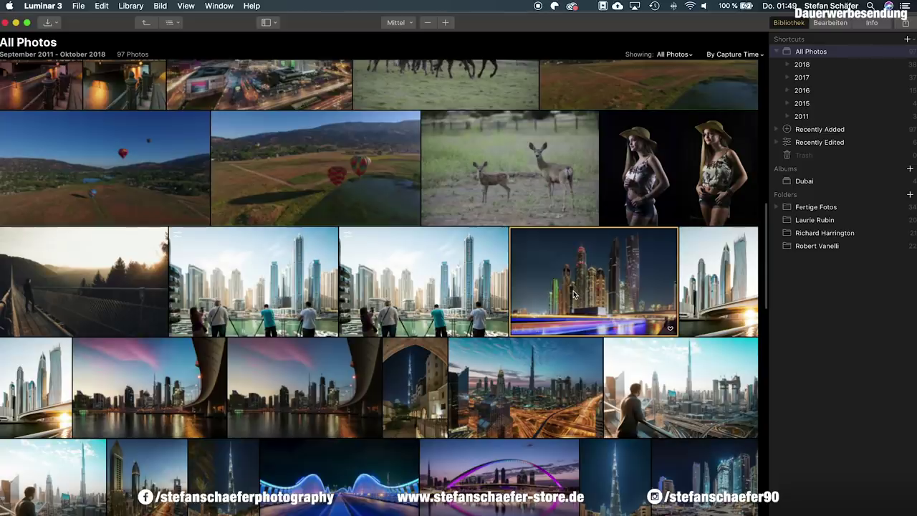
pyautogui.press('x')
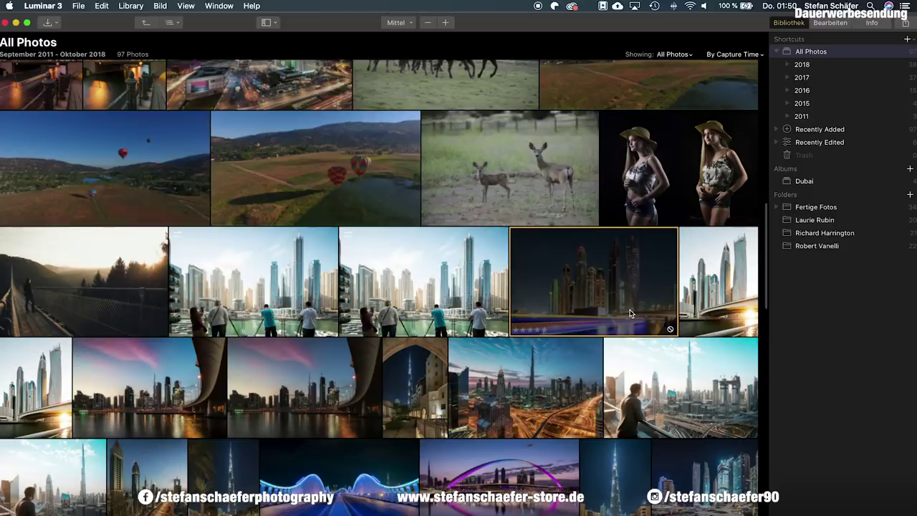
pyautogui.press('u')
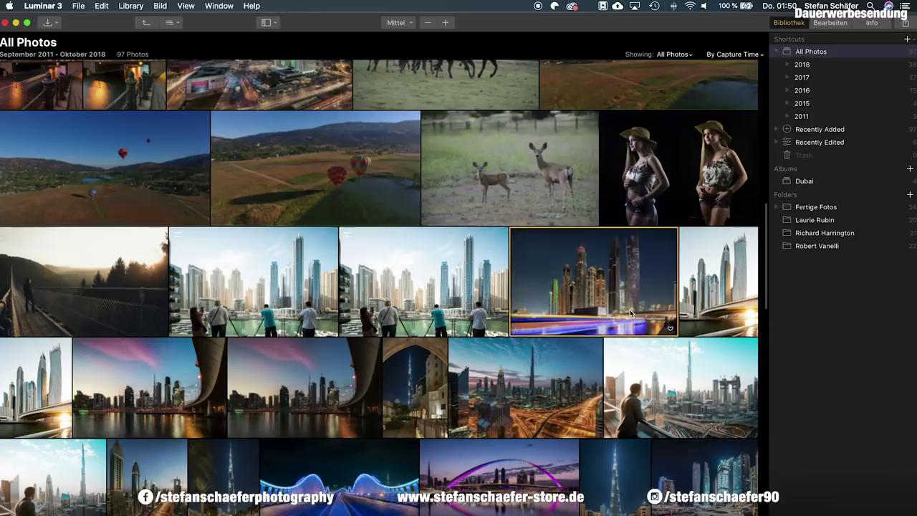
# - Rate the night Dubai skyline photo three stars and give it a red colour label
pyautogui.moveTo(459, 308)
pyautogui.rightClick(607, 286)
pyautogui.moveTo(653, 300)
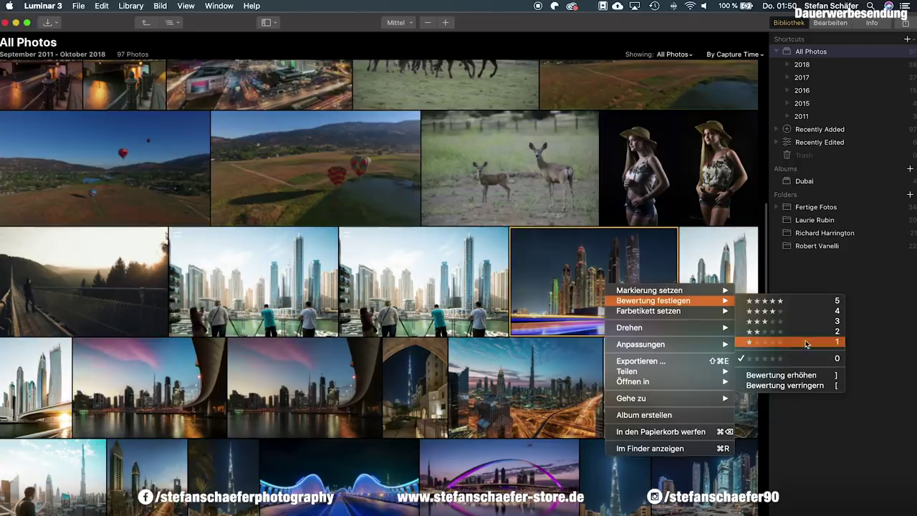
pyautogui.click(591, 271)
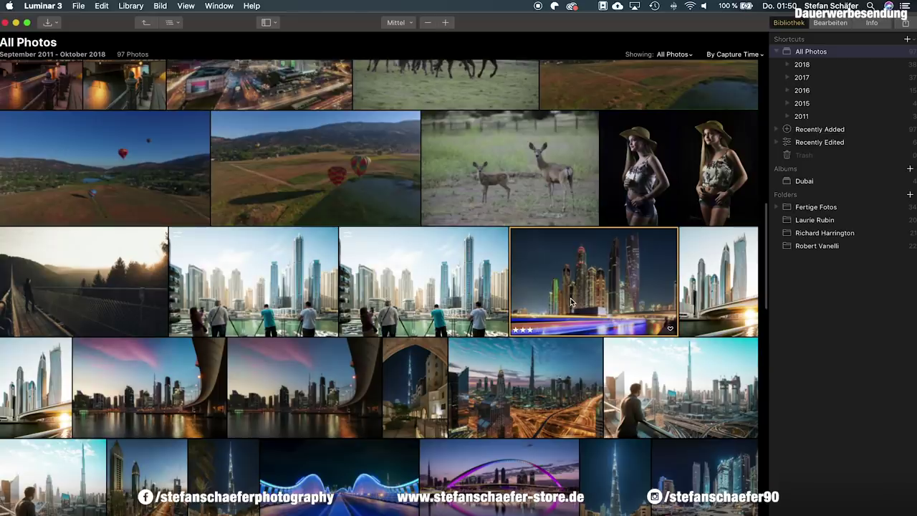
pyautogui.rightClick(580, 301)
pyautogui.moveTo(624, 326)
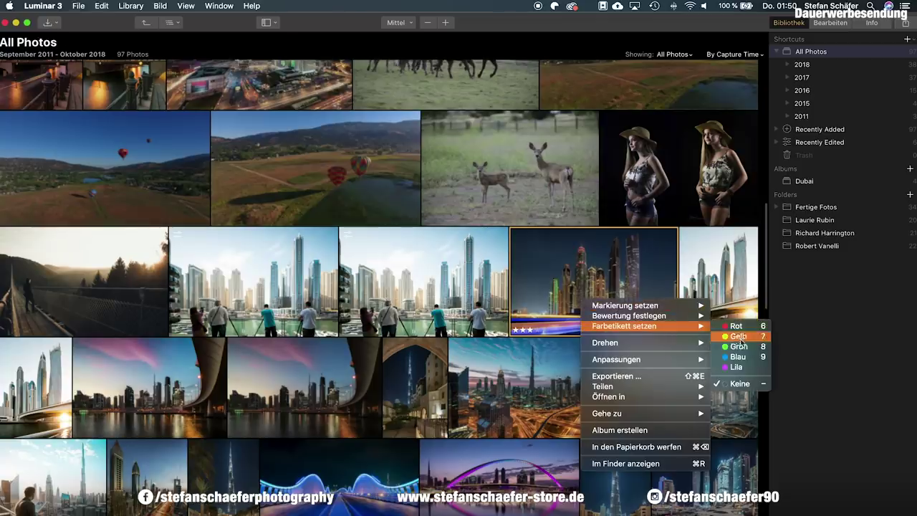
pyautogui.click(731, 326)
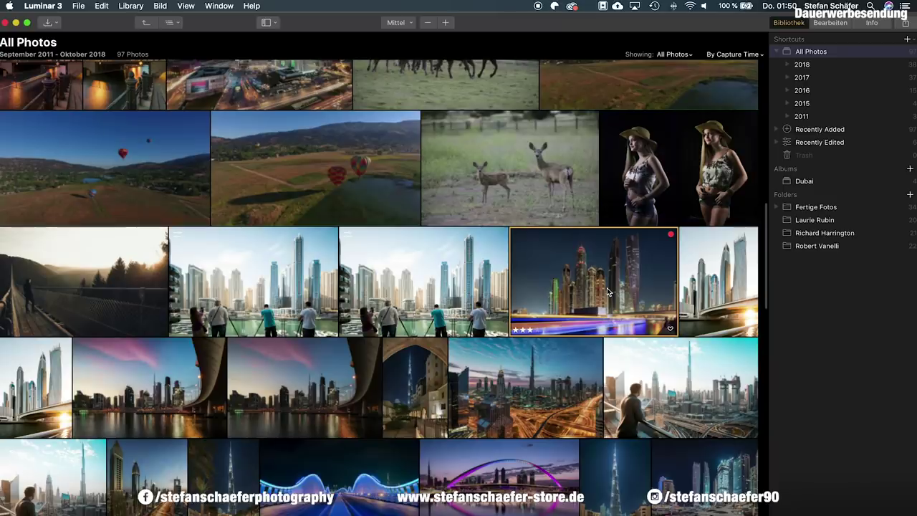
pyautogui.rightClick(607, 287)
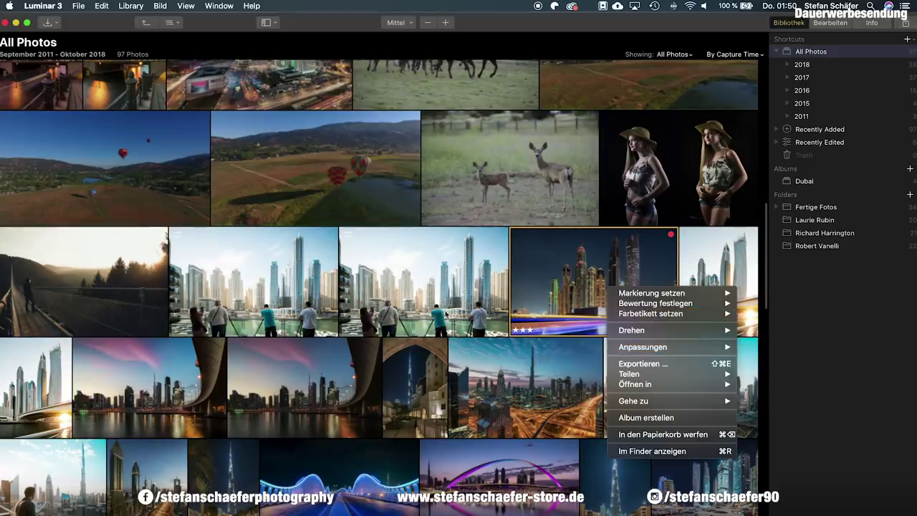
# - Scroll up in All Photos and select the young man's portrait before rust-red bars
pyautogui.click(460, 284)
pyautogui.scroll(5, 452, 281)
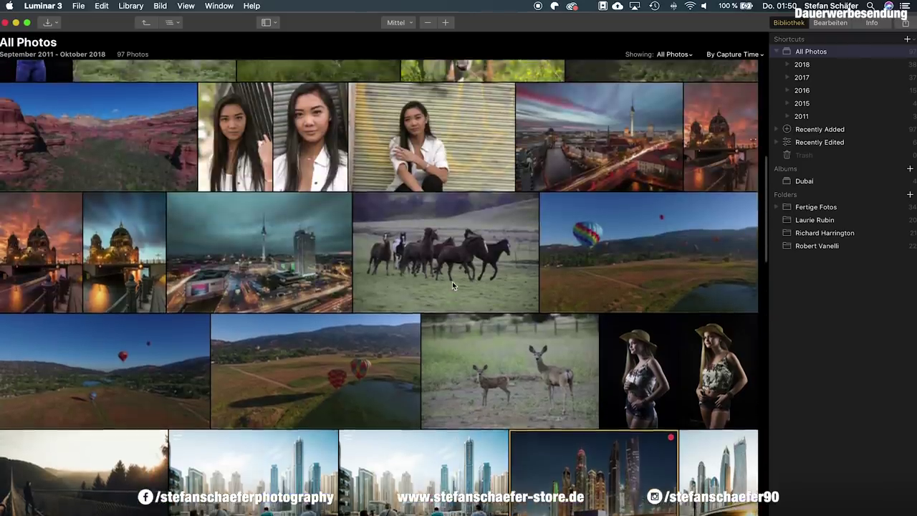
pyautogui.scroll(3, 452, 282)
pyautogui.scroll(3, 452, 281)
pyautogui.scroll(2, 452, 282)
pyautogui.scroll(3, 452, 281)
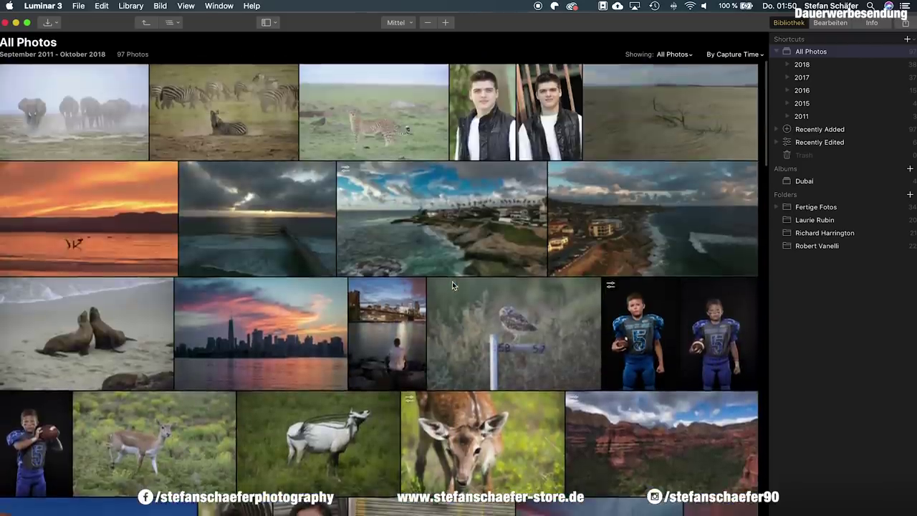
pyautogui.click(553, 119)
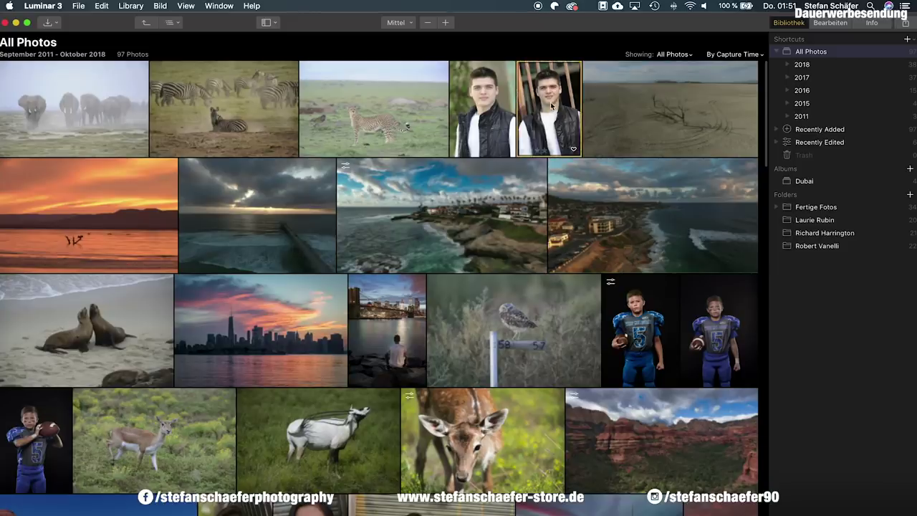
# - Open the fence portrait on its own in single-image view
pyautogui.doubleClick(550, 106)
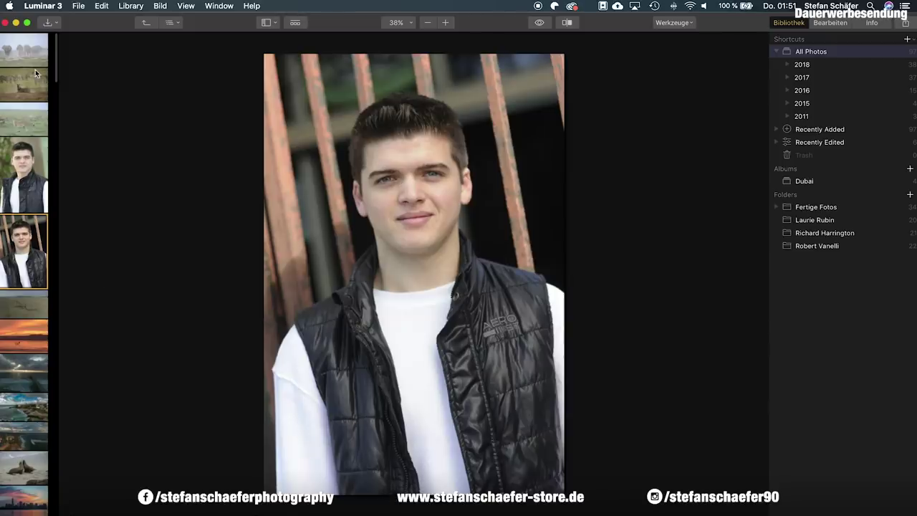
pyautogui.scroll(-1, 30, 293)
pyautogui.scroll(5, 29, 293)
pyautogui.scroll(-1, 29, 293)
pyautogui.scroll(-4, 30, 293)
pyautogui.scroll(-1, 29, 296)
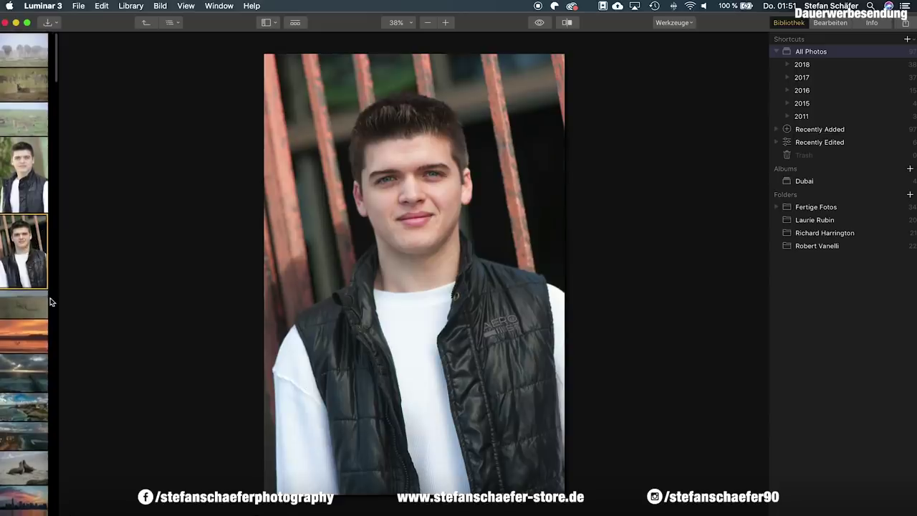
# - In Bearbeiten, raise Accent AI to 58, shadows to 15 and temperature to 6258
pyautogui.click(831, 24)
pyautogui.scroll(-2, 857, 452)
pyautogui.scroll(-2, 858, 459)
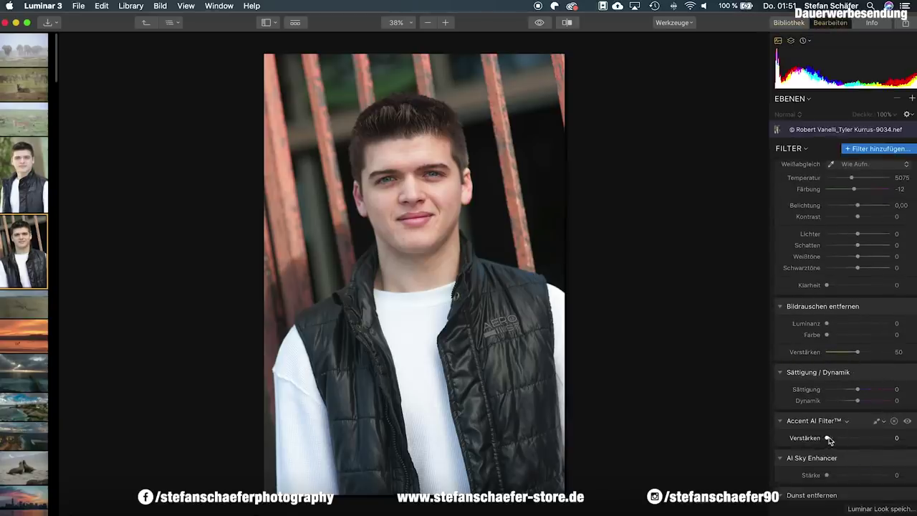
pyautogui.moveTo(828, 438)
pyautogui.mouseDown()
pyautogui.moveTo(880, 438)
pyautogui.moveTo(813, 438)
pyautogui.moveTo(893, 440)
pyautogui.moveTo(866, 440)
pyautogui.mouseUp()
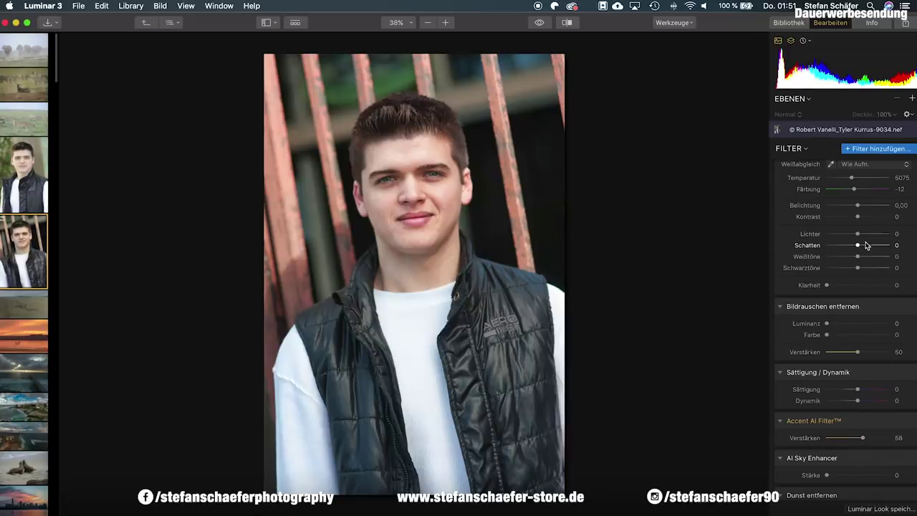
pyautogui.moveTo(860, 248)
pyautogui.mouseDown()
pyautogui.moveTo(869, 248)
pyautogui.moveTo(845, 235)
pyautogui.moveTo(866, 217)
pyautogui.mouseUp()
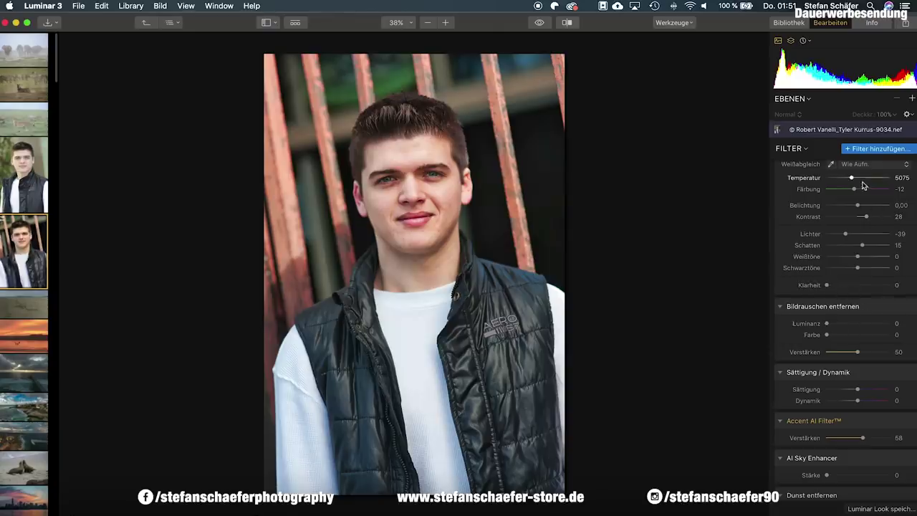
pyautogui.moveTo(855, 181); pyautogui.dragTo(861, 180)
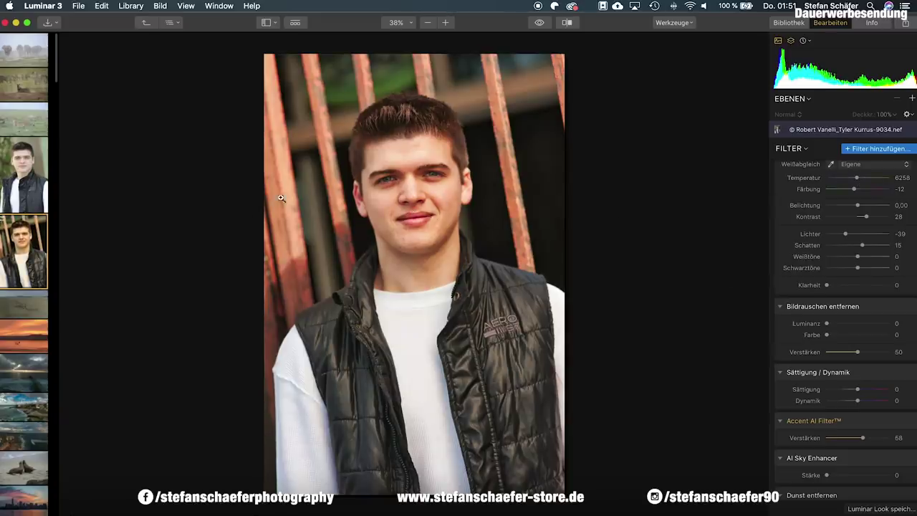
# - Copy the fence portrait's adjustments, paste them onto the green-background portrait, and return to Bibliothek
pyautogui.rightClick(29, 256)
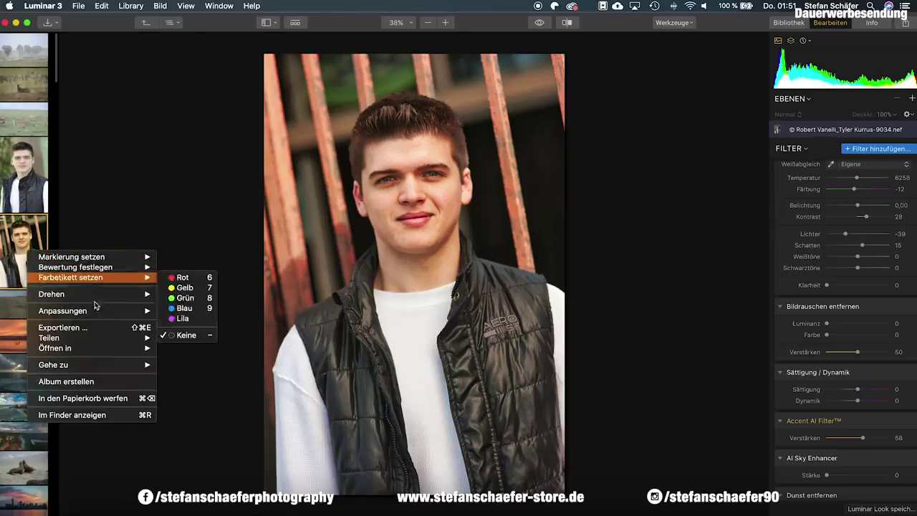
pyautogui.moveTo(63, 311)
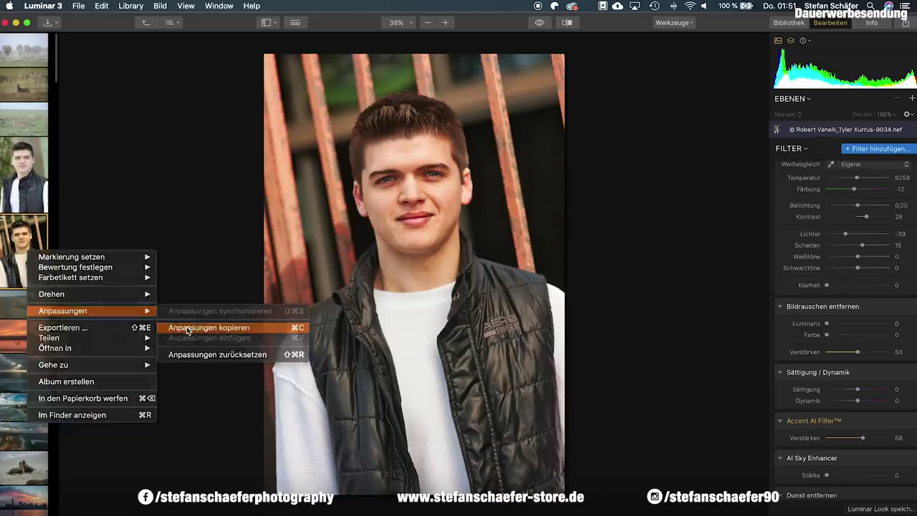
pyautogui.click(193, 327)
pyautogui.click(21, 203)
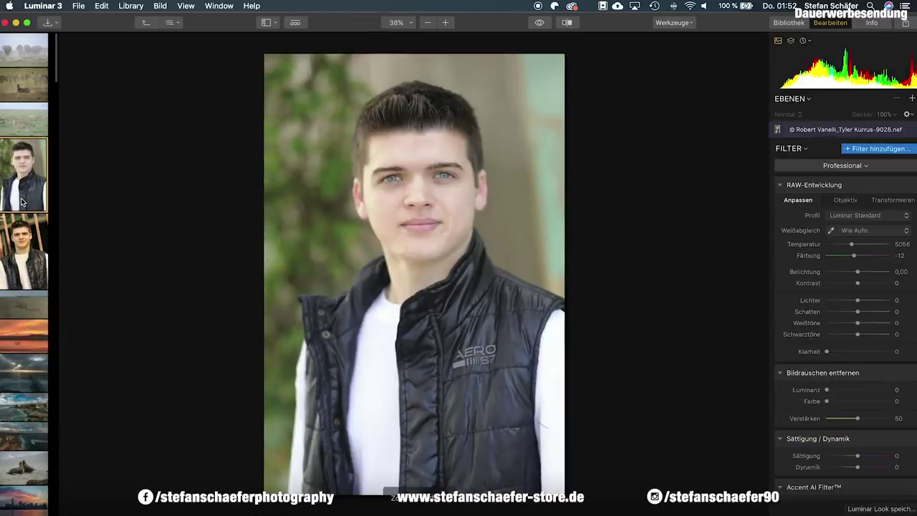
pyautogui.rightClick(21, 202)
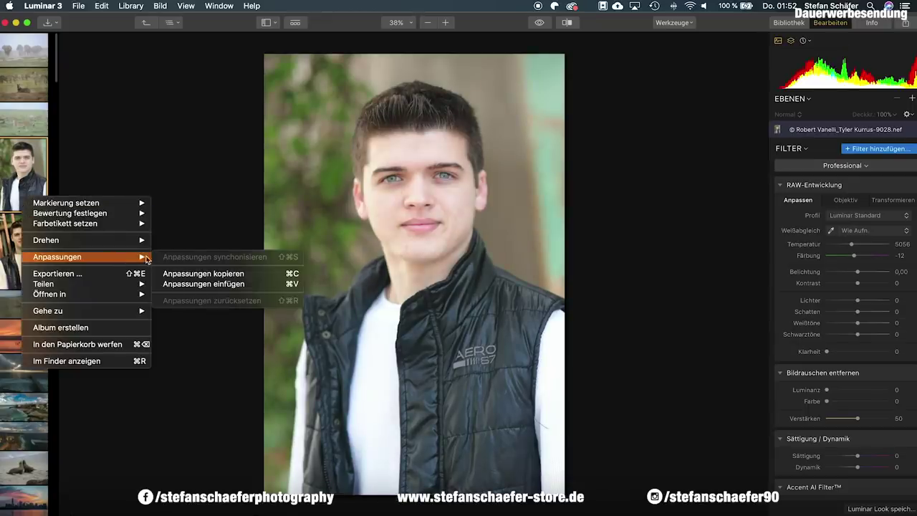
pyautogui.click(188, 284)
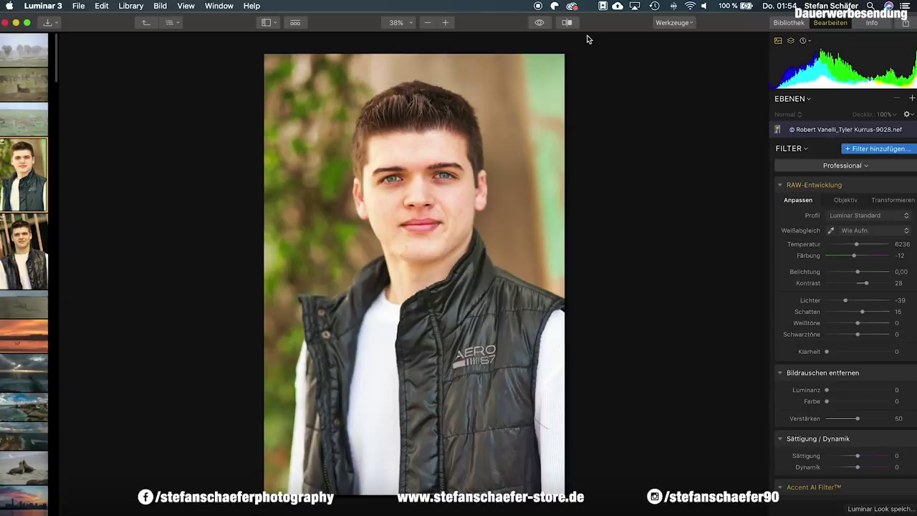
pyautogui.click(786, 24)
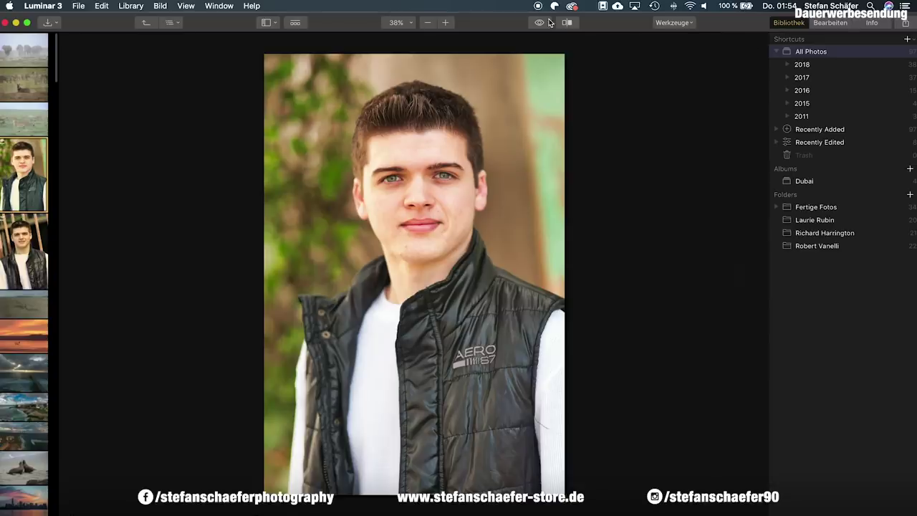
# - Return to the All Photos grid of 97 images
pyautogui.click(145, 26)
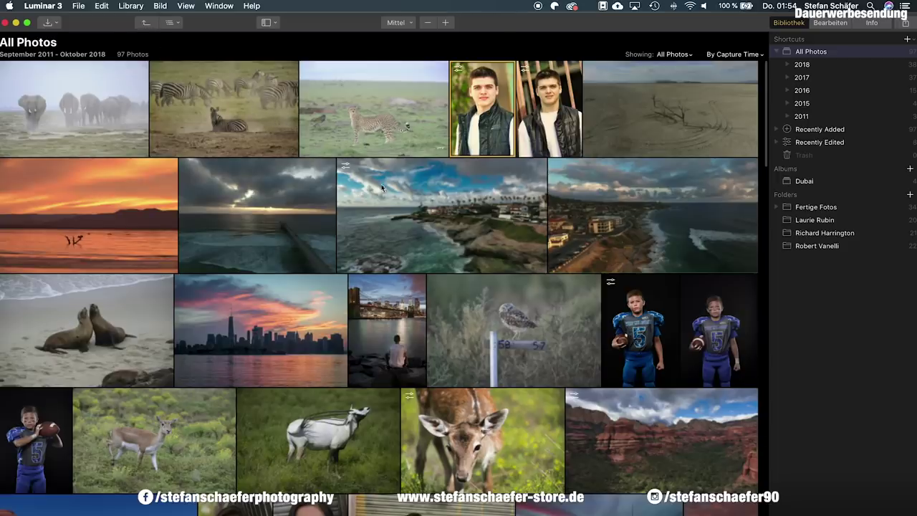
pyautogui.scroll(-3, 450, 227)
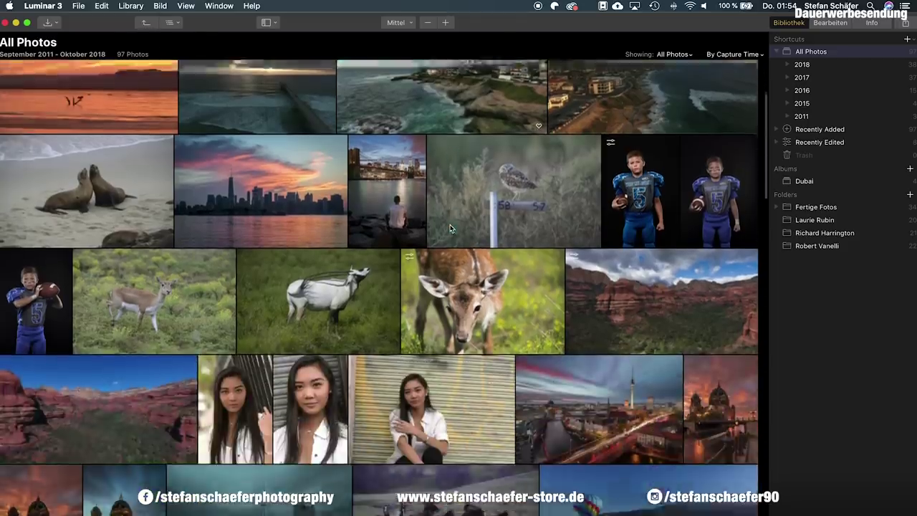
pyautogui.scroll(2, 450, 228)
pyautogui.scroll(1, 450, 224)
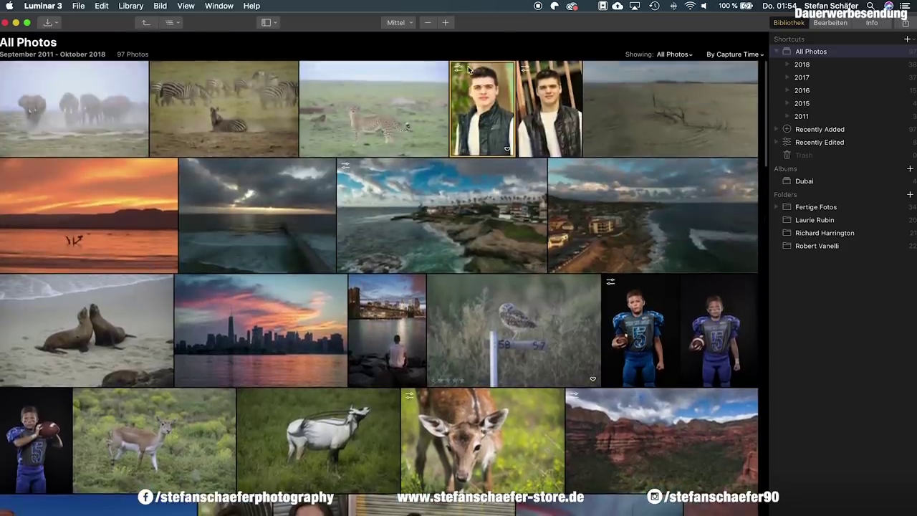
# - Set the grid thumbnail size to Groß, briefly trying Klein in between
pyautogui.click(408, 22)
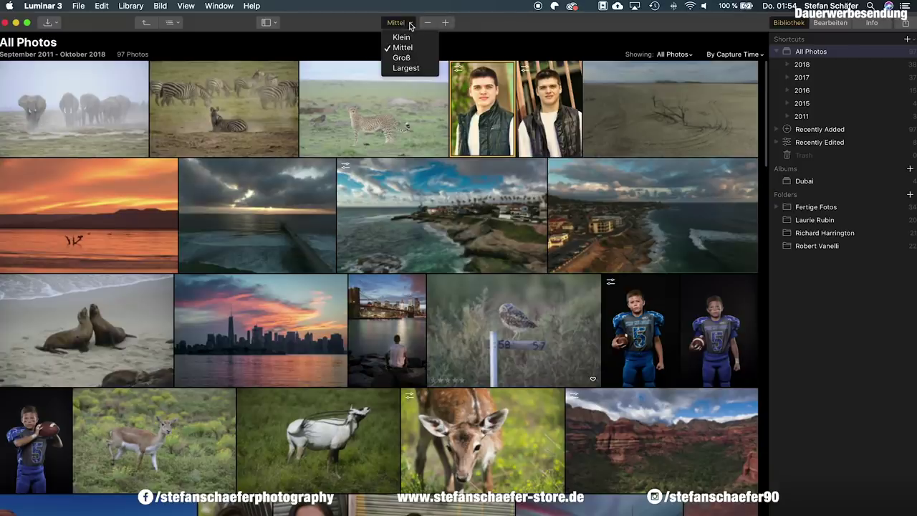
pyautogui.click(405, 60)
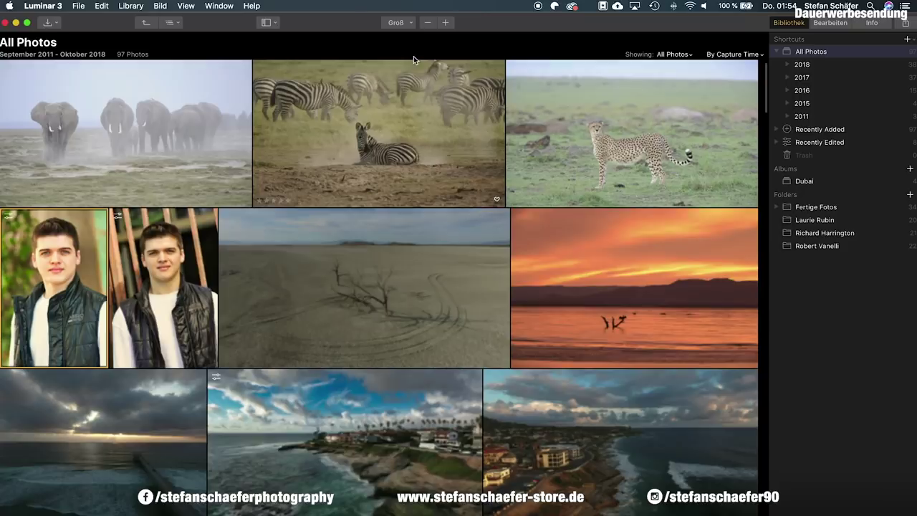
pyautogui.click(407, 23)
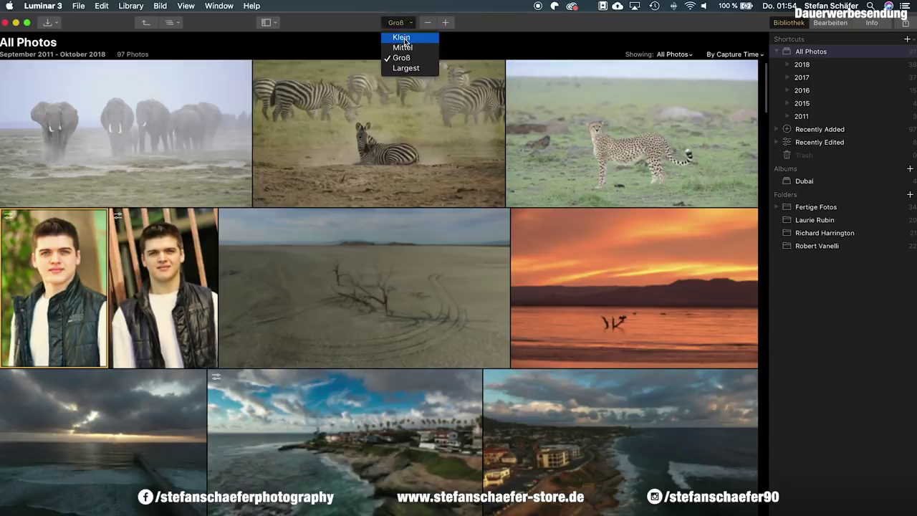
pyautogui.click(403, 37)
pyautogui.click(403, 24)
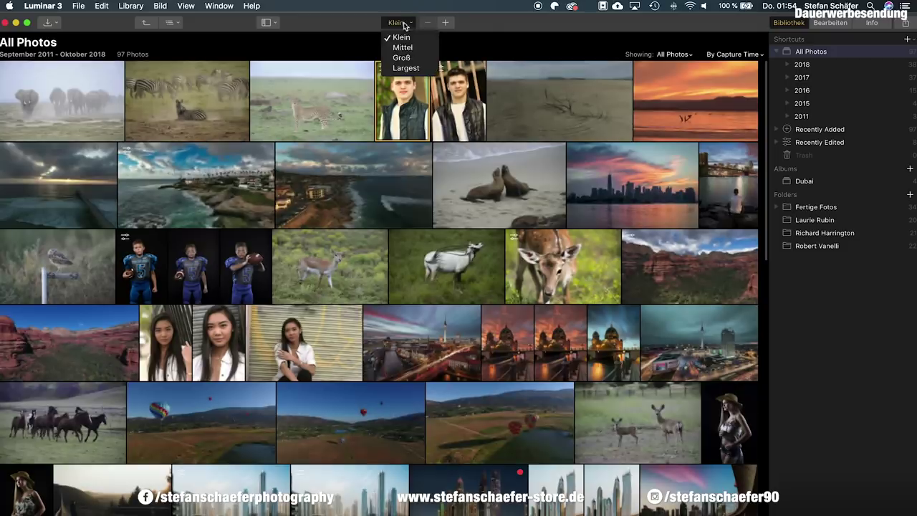
pyautogui.click(402, 58)
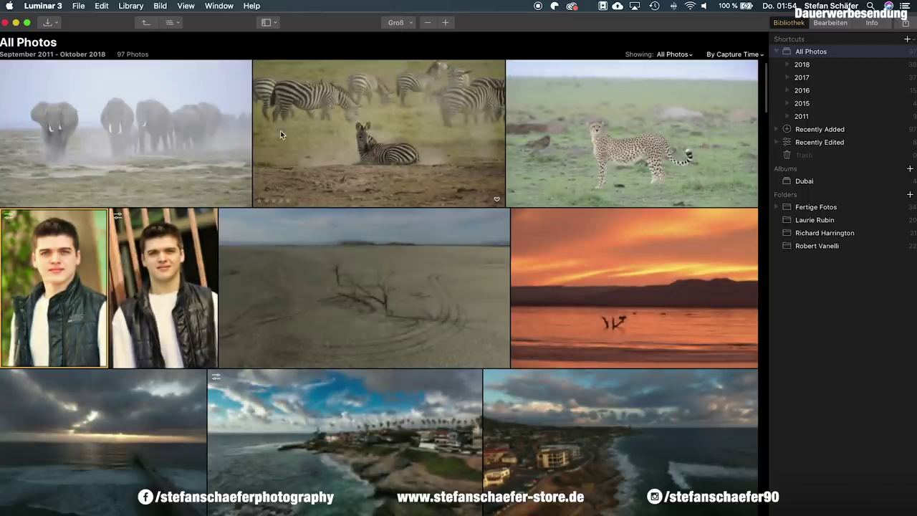
# - Open the elephant photo with its histogram and camera info, and step through to the Brooklyn Bridge photo
pyautogui.doubleClick(157, 141)
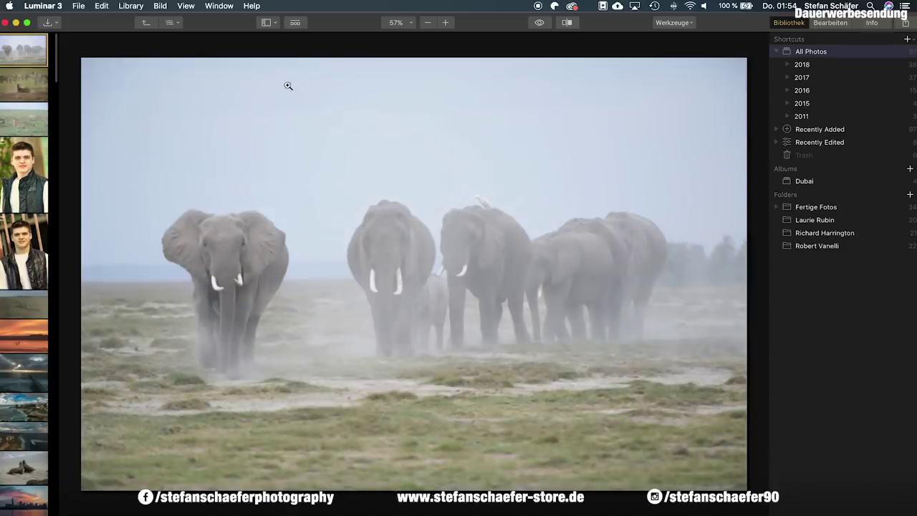
pyautogui.click(871, 24)
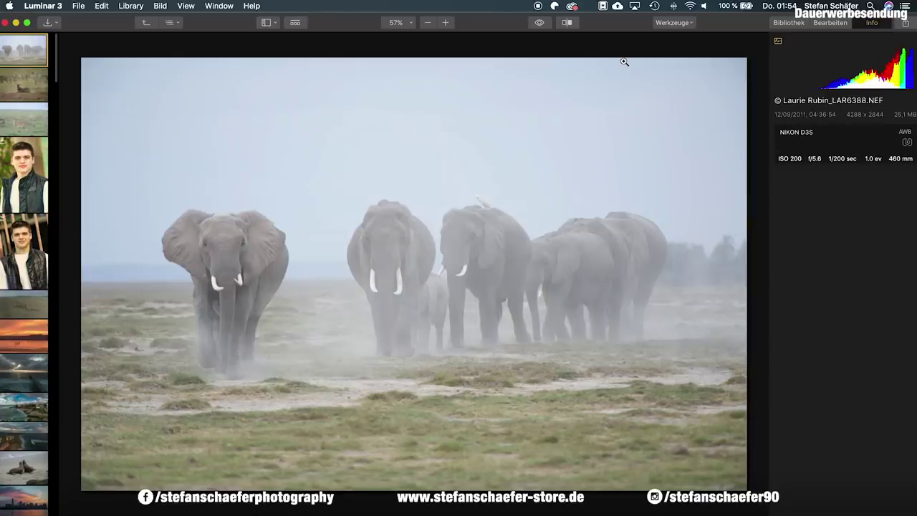
pyautogui.press('Right')
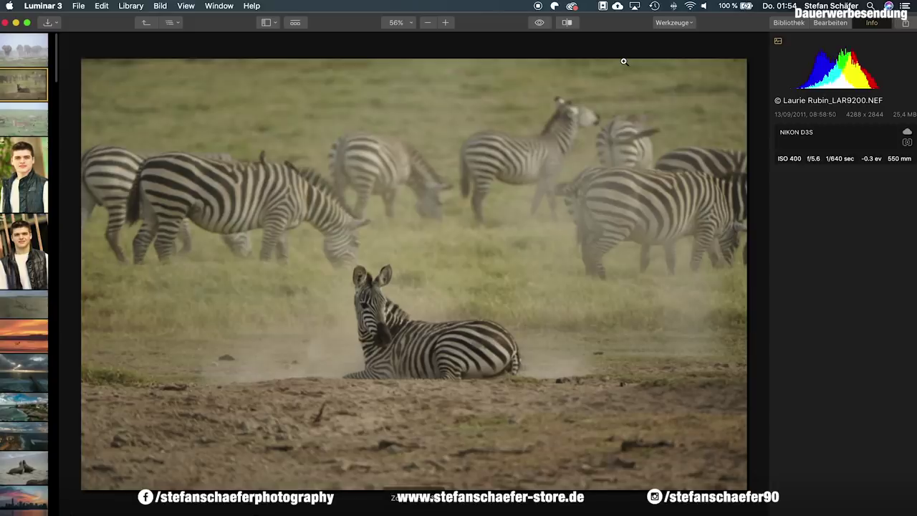
pyautogui.press('Right')
pyautogui.press('Right')
pyautogui.press('Right')
pyautogui.press('Right')
pyautogui.press('Right')
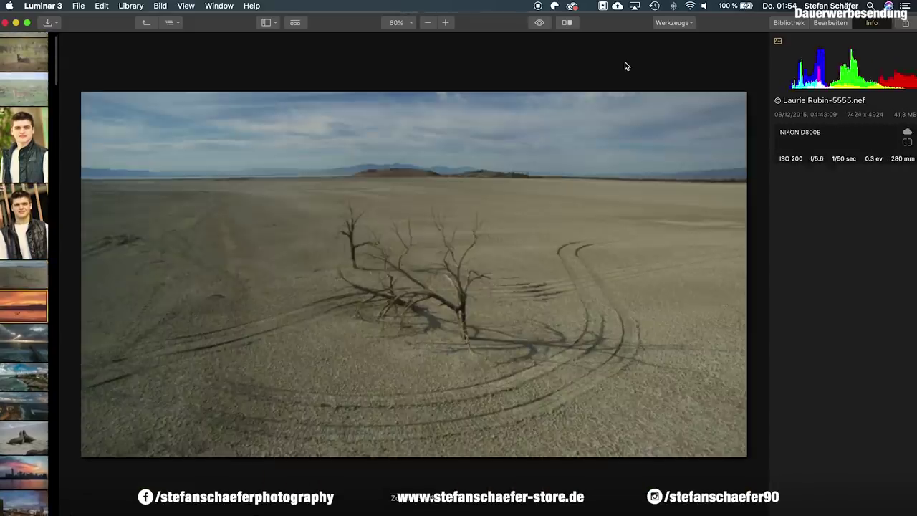
pyautogui.press('Right')
pyautogui.press('Right')
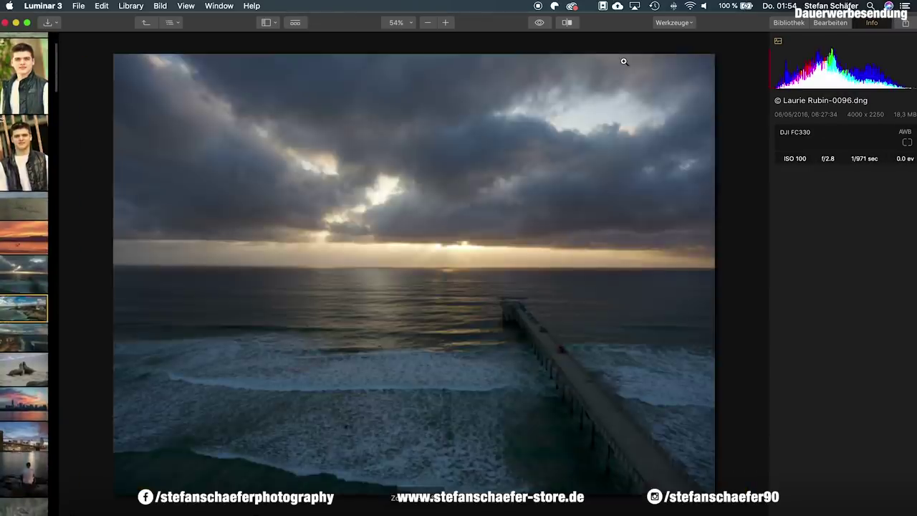
pyautogui.press('Right')
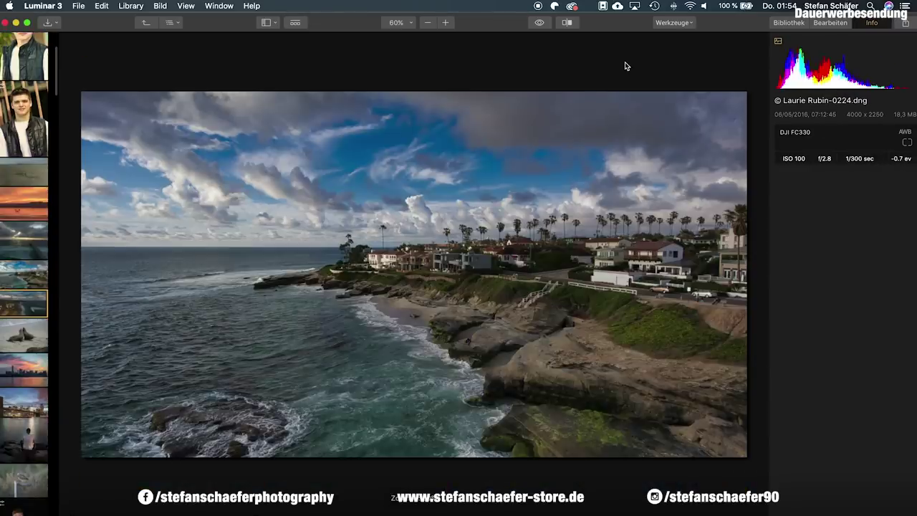
pyautogui.press('Right')
pyautogui.press('Right')
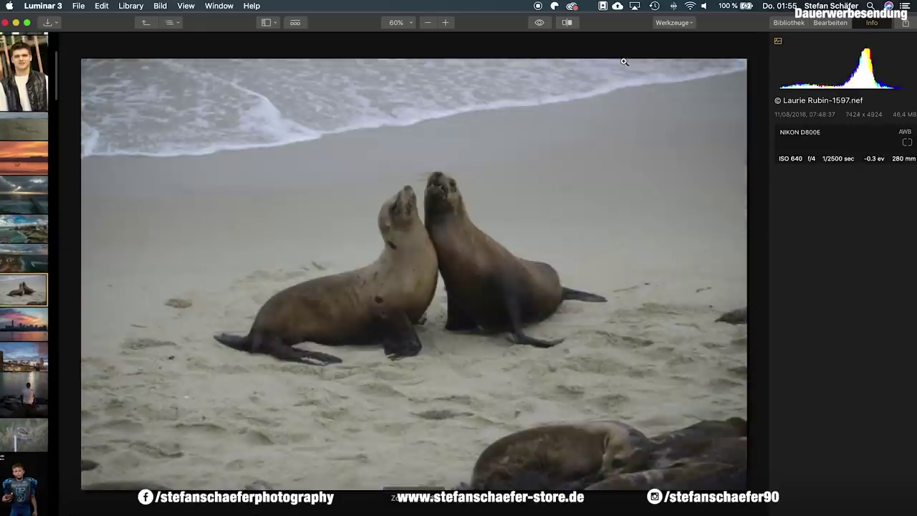
pyautogui.press('Right')
pyautogui.press('Right')
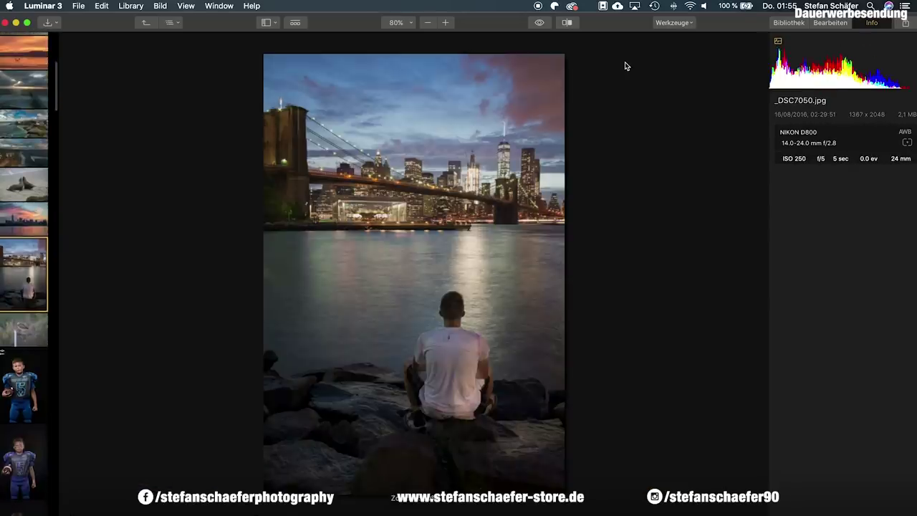
pyautogui.press('Right')
# - Keep advancing past the deer, cathedral and balloon photos to DSC_0717-Bearbeitet.jpg
pyautogui.press('Right')
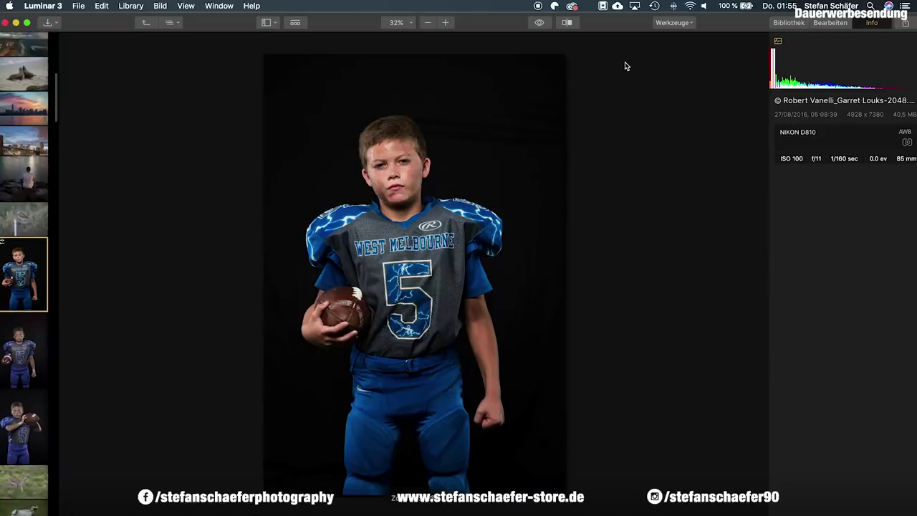
pyautogui.press('Right')
pyautogui.press('Right')
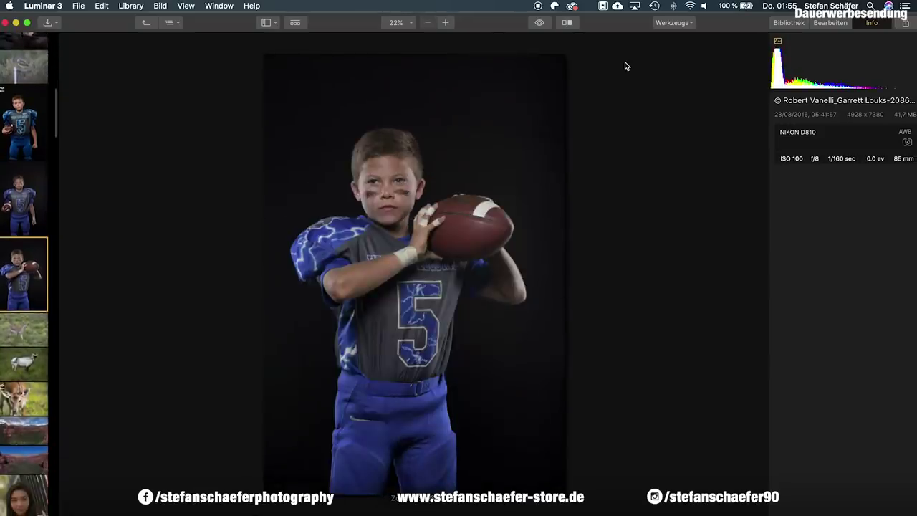
pyautogui.press('Right')
pyautogui.press('Right')
pyautogui.press('Right')
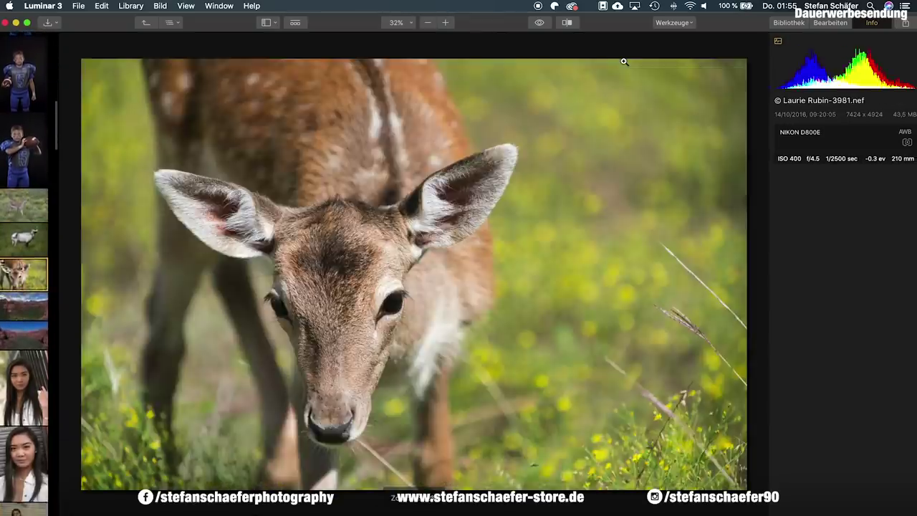
pyautogui.press('Right')
pyautogui.press('Right')
pyautogui.press('Right')
pyautogui.press('Right')
pyautogui.press('Right')
pyautogui.press('Right')
pyautogui.press('Right')
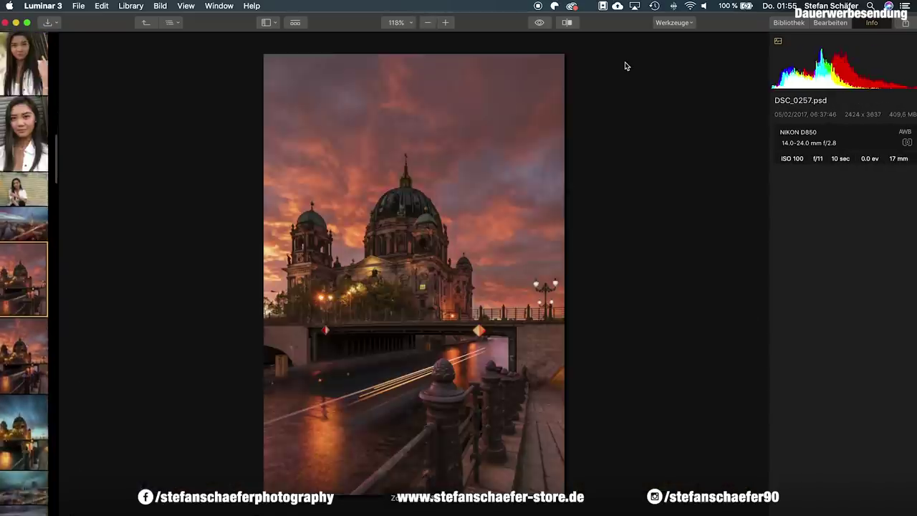
pyautogui.press('Right')
pyautogui.press('Right')
pyautogui.press('Right')
pyautogui.press('Right')
pyautogui.press('Right')
pyautogui.press('Right')
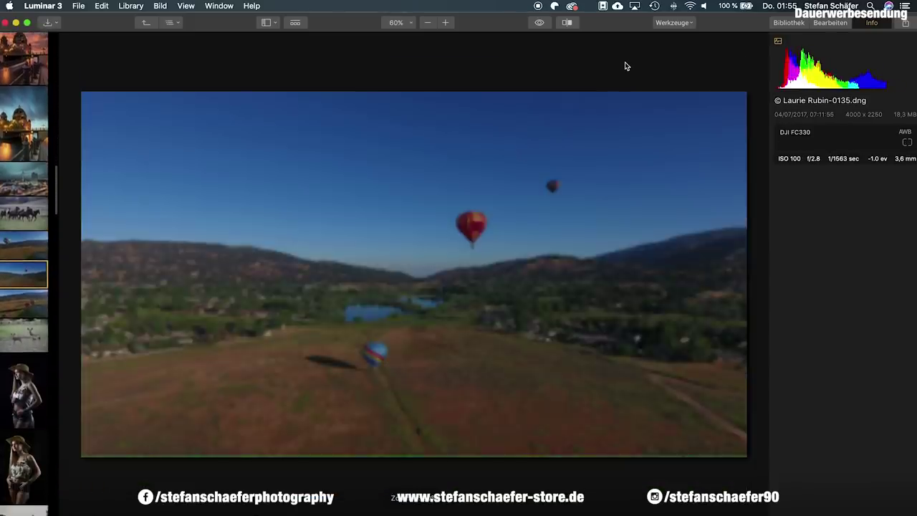
pyautogui.press('Right')
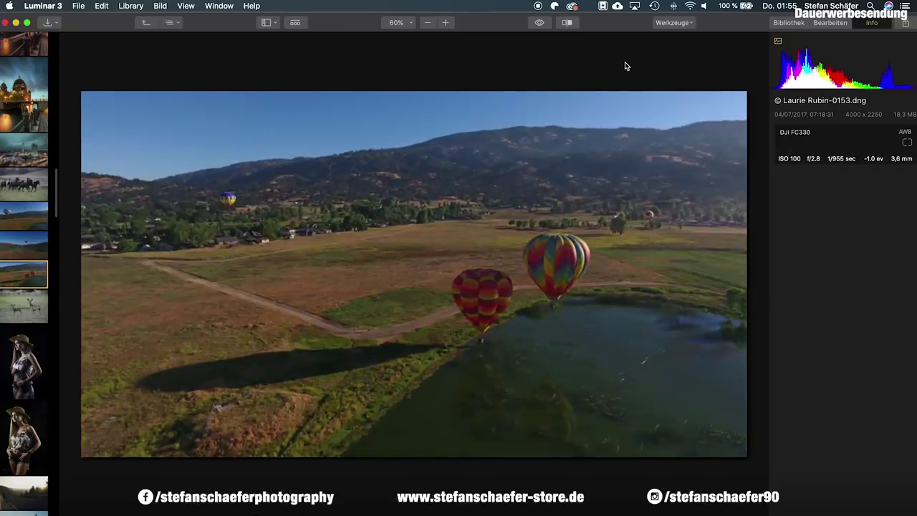
pyautogui.press('Right')
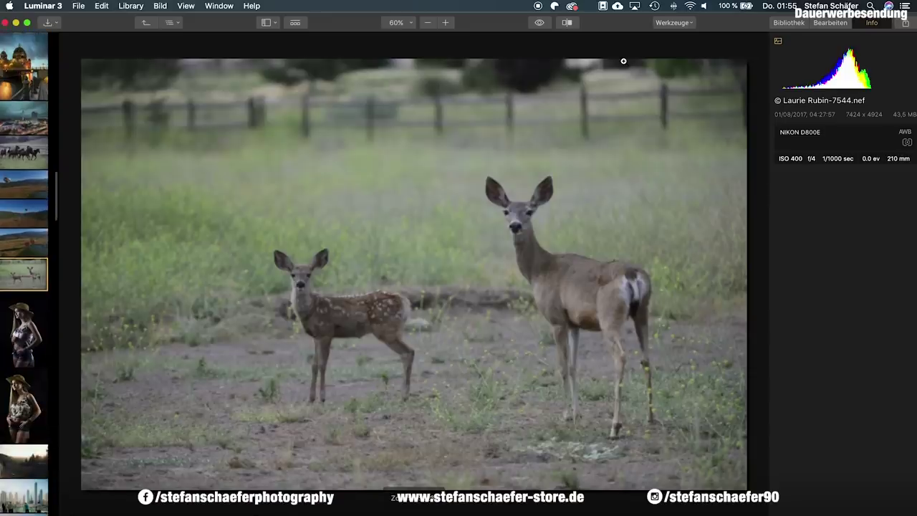
pyautogui.press('Right')
pyautogui.press('Right')
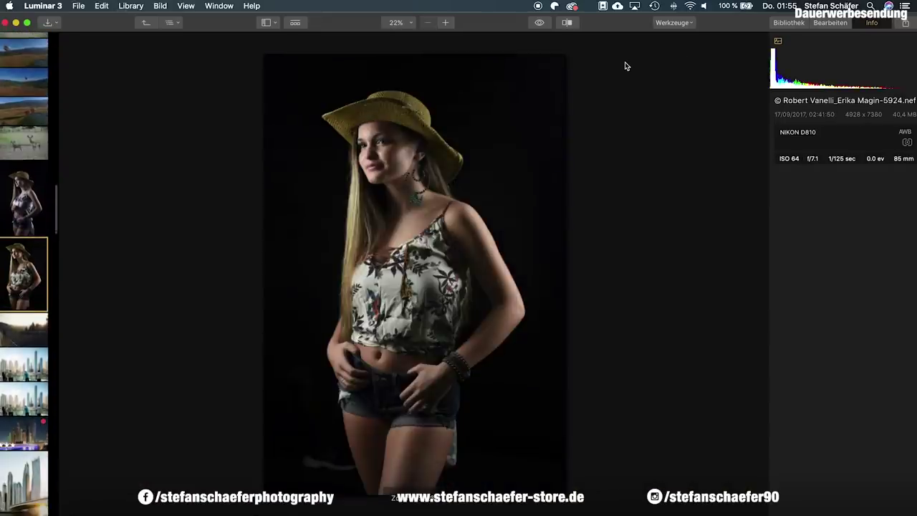
pyautogui.press('Right')
pyautogui.press('Right')
pyautogui.press('Right')
pyautogui.press('Right')
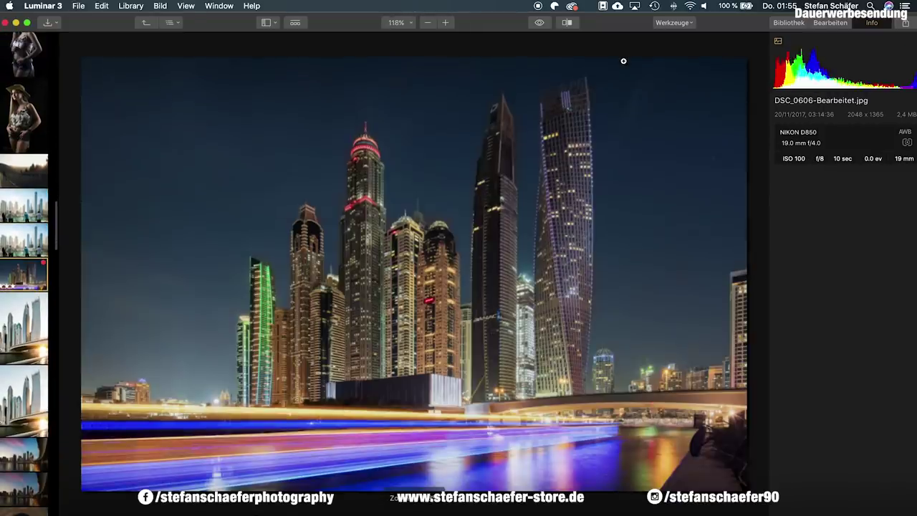
pyautogui.press('Right')
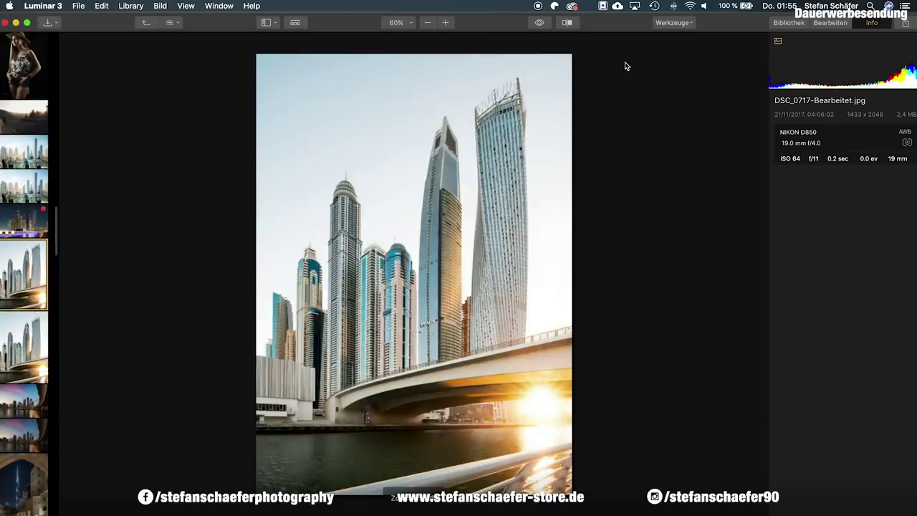
pyautogui.press('Right')
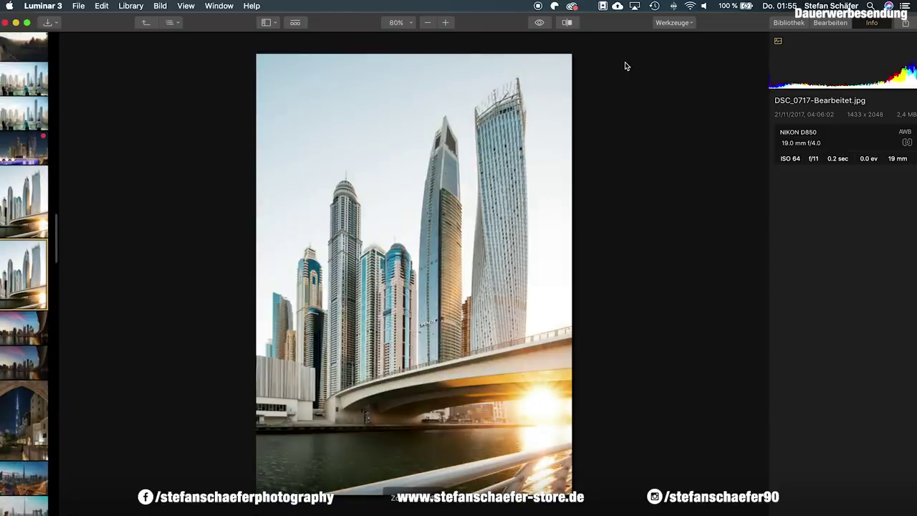
# - Show the Bibliothek panel's shortcuts, Dubai album and folders beside the photo, and open the File menu
pyautogui.scroll(5, 25, 110)
pyautogui.scroll(5, 25, 110)
pyautogui.scroll(5, 25, 110)
pyautogui.scroll(5, 25, 109)
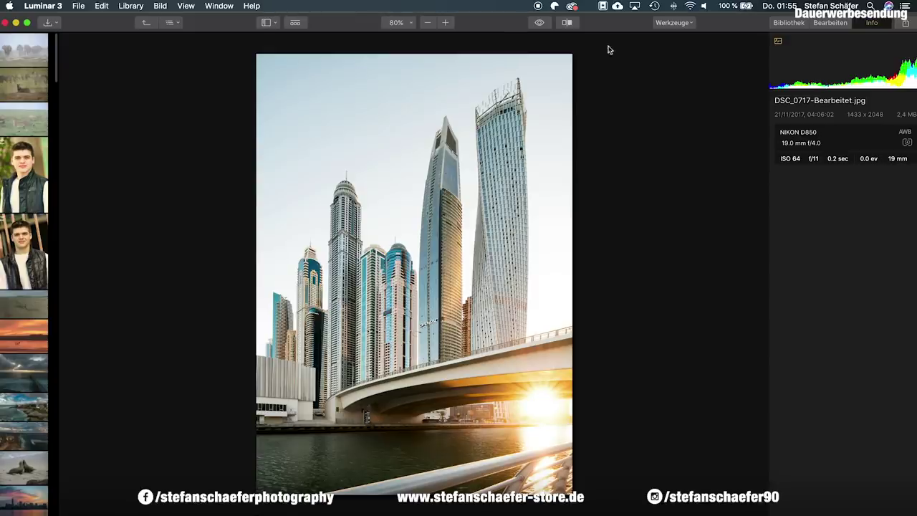
pyautogui.click(794, 23)
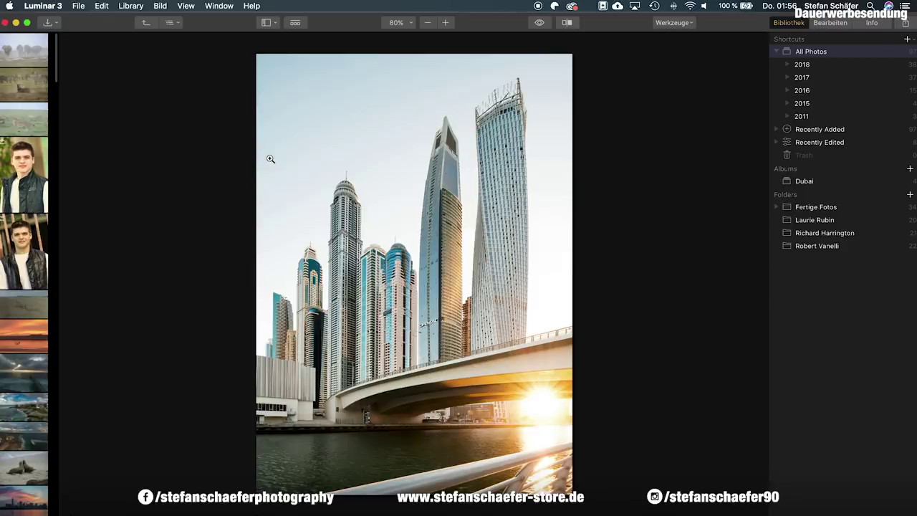
pyautogui.click(81, 8)
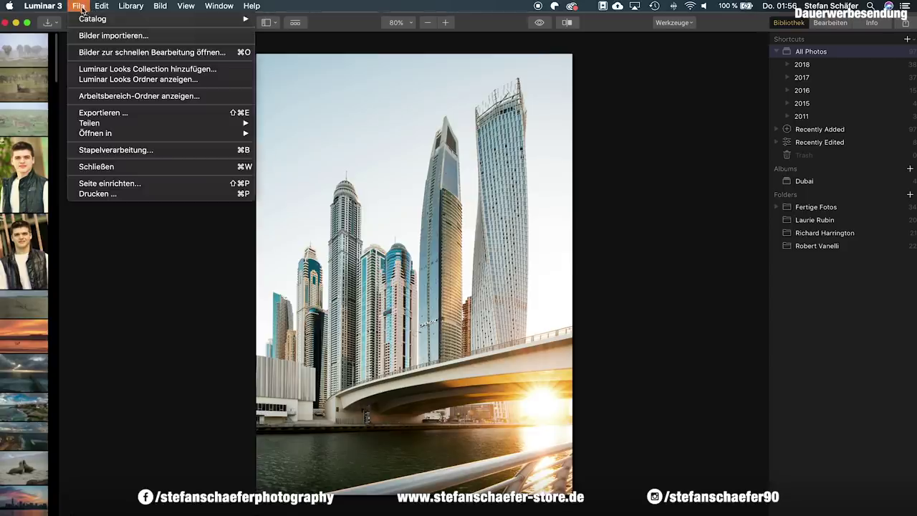
# - Open DSC_3553.jpg from the Luminar folder with Bilder zur schnellen Bearbeitung öffnen
pyautogui.click(170, 58)
pyautogui.press('super+o')
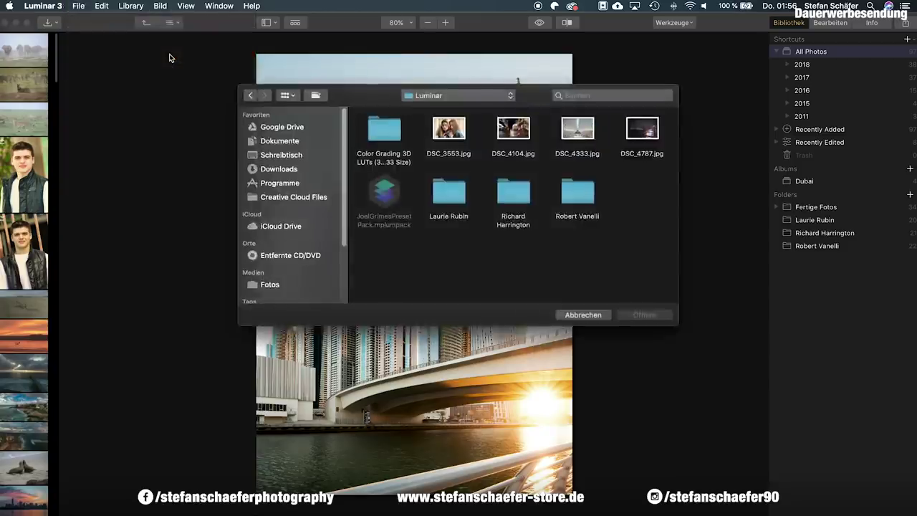
pyautogui.doubleClick(453, 132)
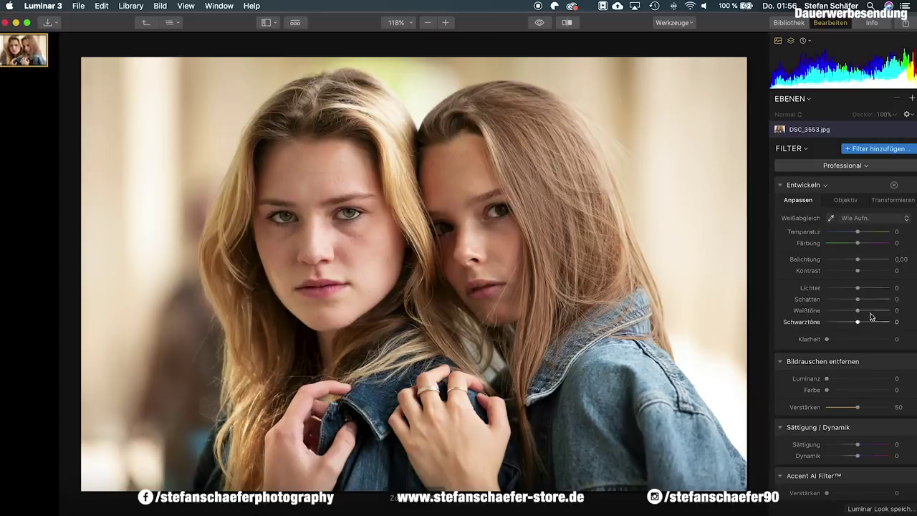
# - Set the Entwickeln sliders to Schatten 21, Lichter -25 and Färbung 3
pyautogui.moveTo(861, 301); pyautogui.dragTo(851, 289)
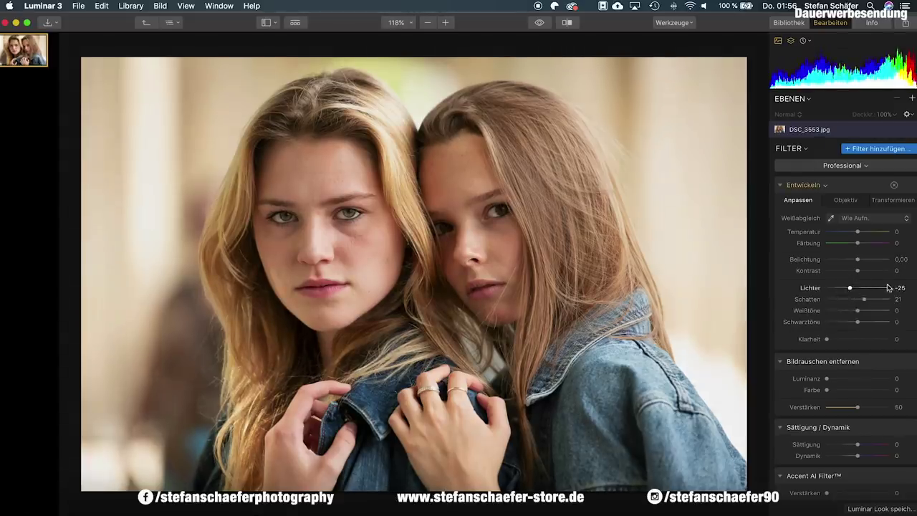
pyautogui.moveTo(859, 244); pyautogui.dragTo(861, 244)
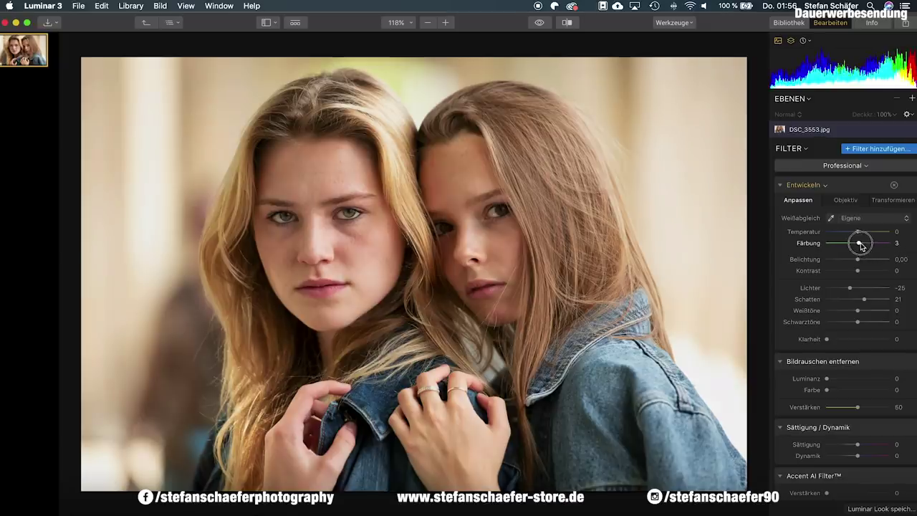
pyautogui.scroll(-4, 856, 267)
pyautogui.scroll(-3, 856, 266)
pyautogui.scroll(-3, 856, 266)
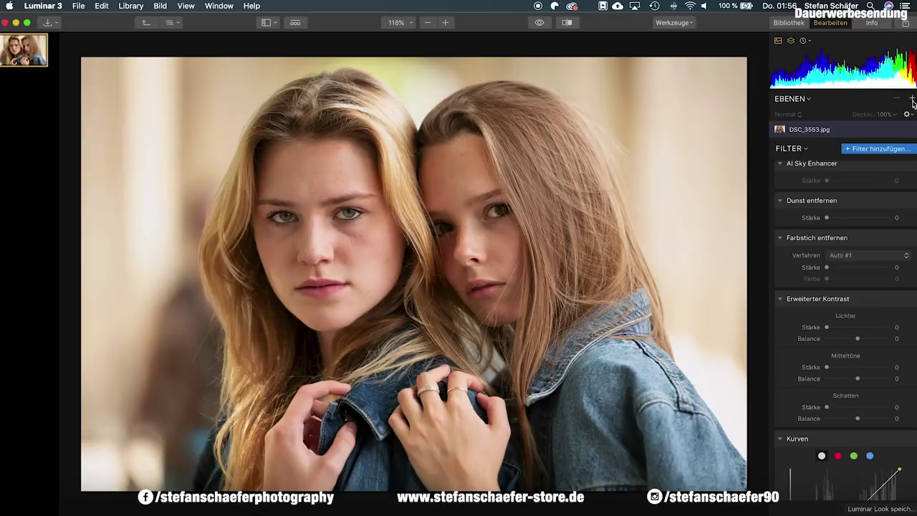
# - Add a LUT-Mapping filter using the Manhattan LUT at Stärke 83
pyautogui.click(867, 149)
pyautogui.scroll(-5, 710, 302)
pyautogui.scroll(-2, 710, 303)
pyautogui.scroll(-4, 705, 302)
pyautogui.click(689, 382)
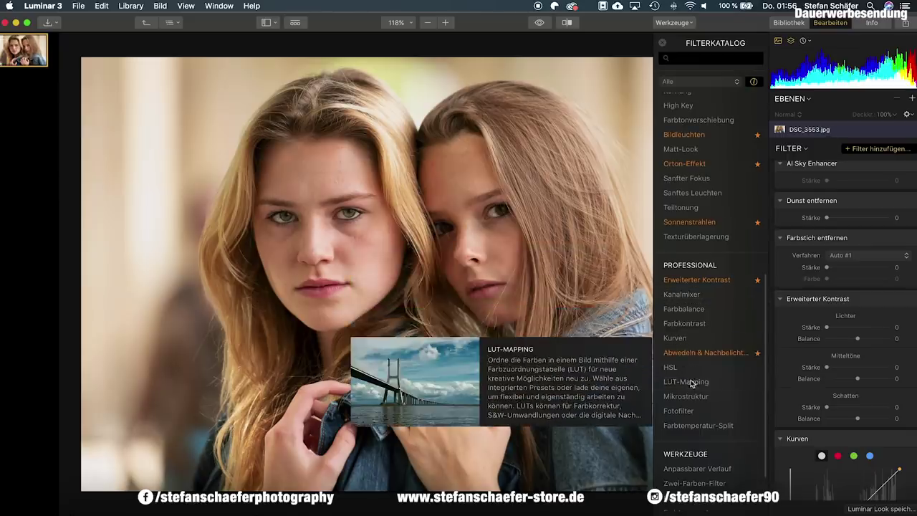
pyautogui.moveTo(845, 407)
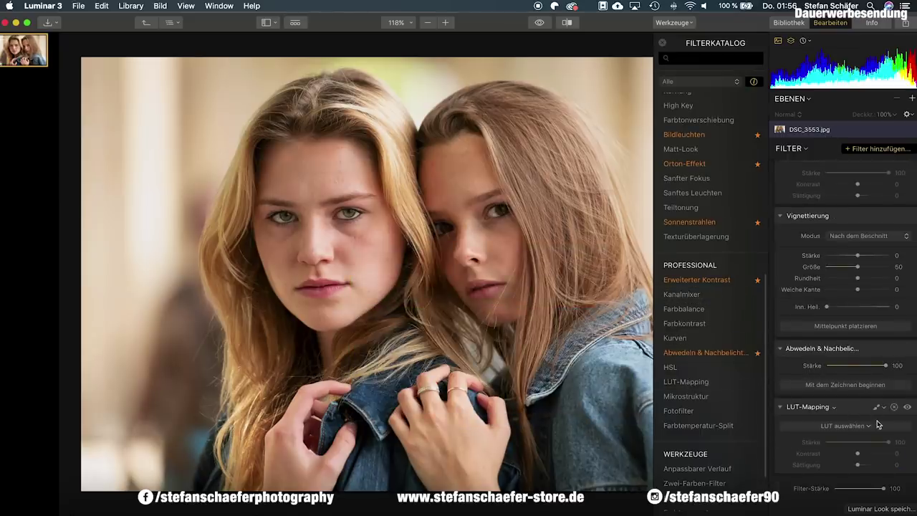
pyautogui.click(869, 428)
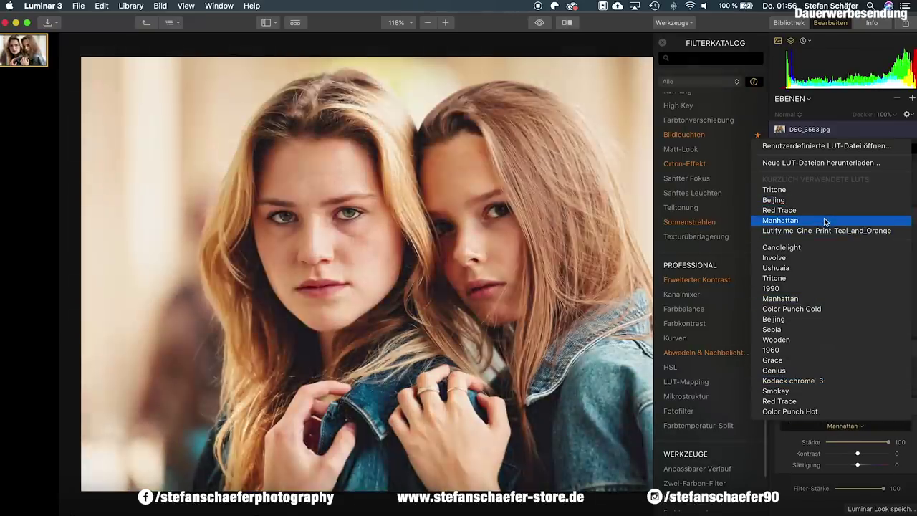
pyautogui.click(823, 218)
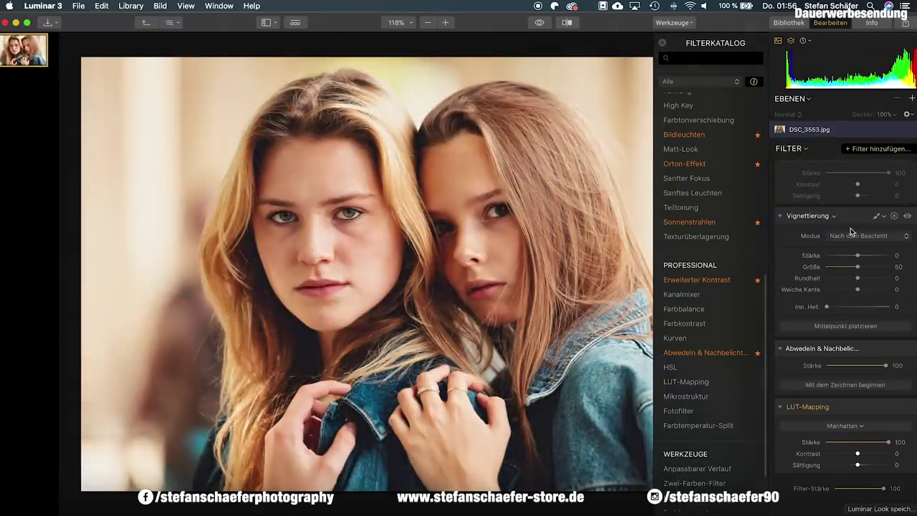
pyautogui.moveTo(892, 444); pyautogui.dragTo(879, 443)
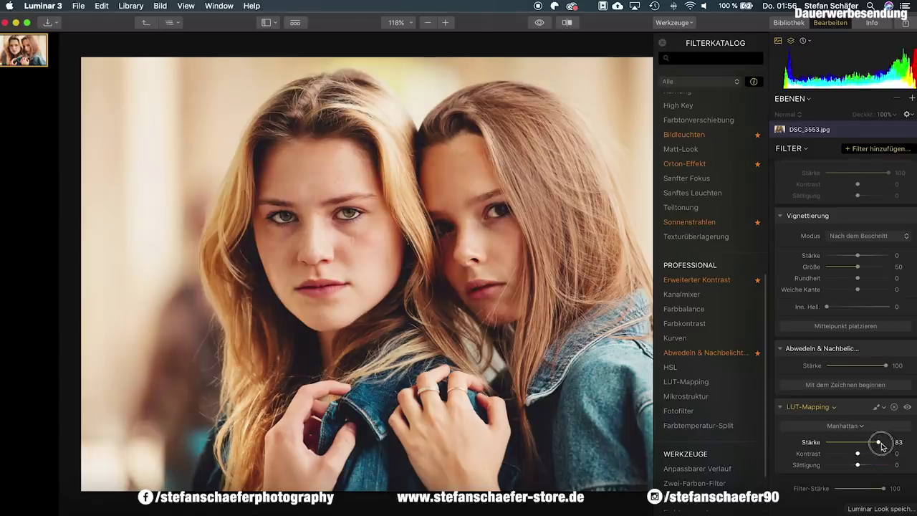
pyautogui.click(662, 43)
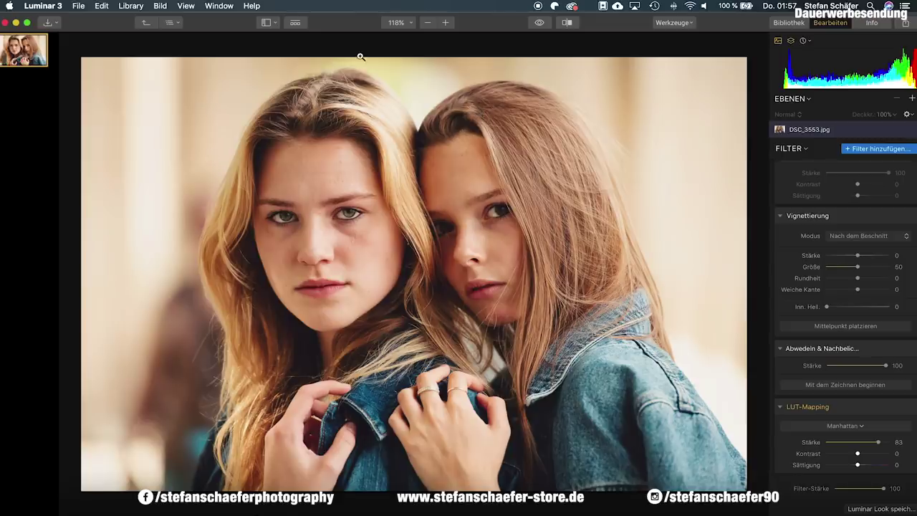
# - Switch the side panel to Bibliothek to reveal the new Quick Edits shortcut
pyautogui.click(797, 23)
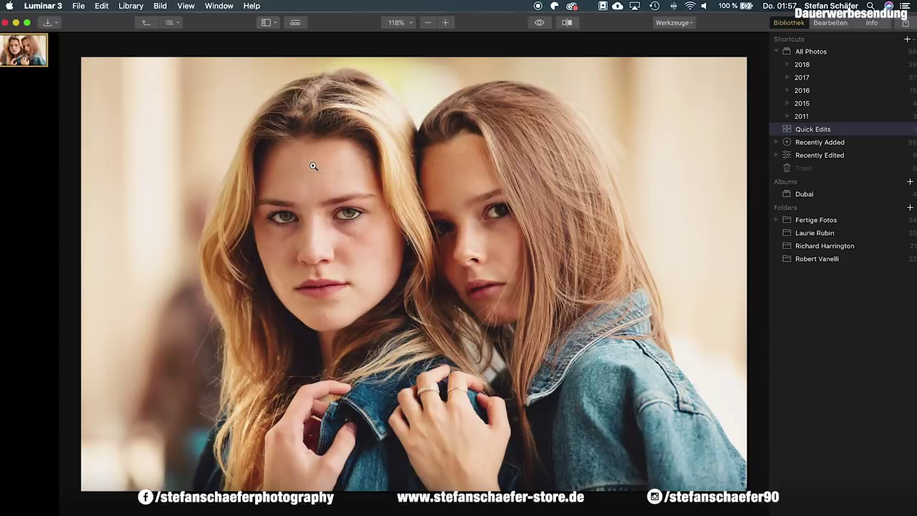
# - Show the Looks strip of Joel Grimes Preset Pack presets, such as Crisp and Clean
pyautogui.click(296, 23)
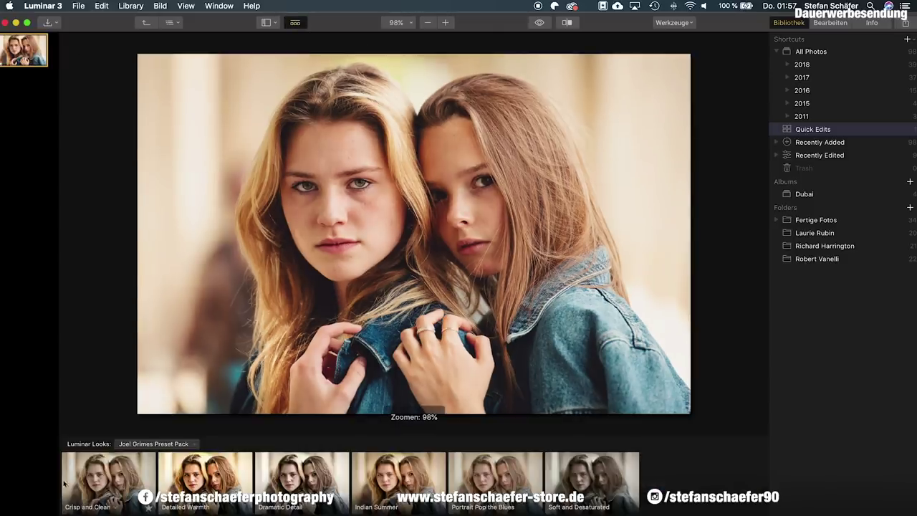